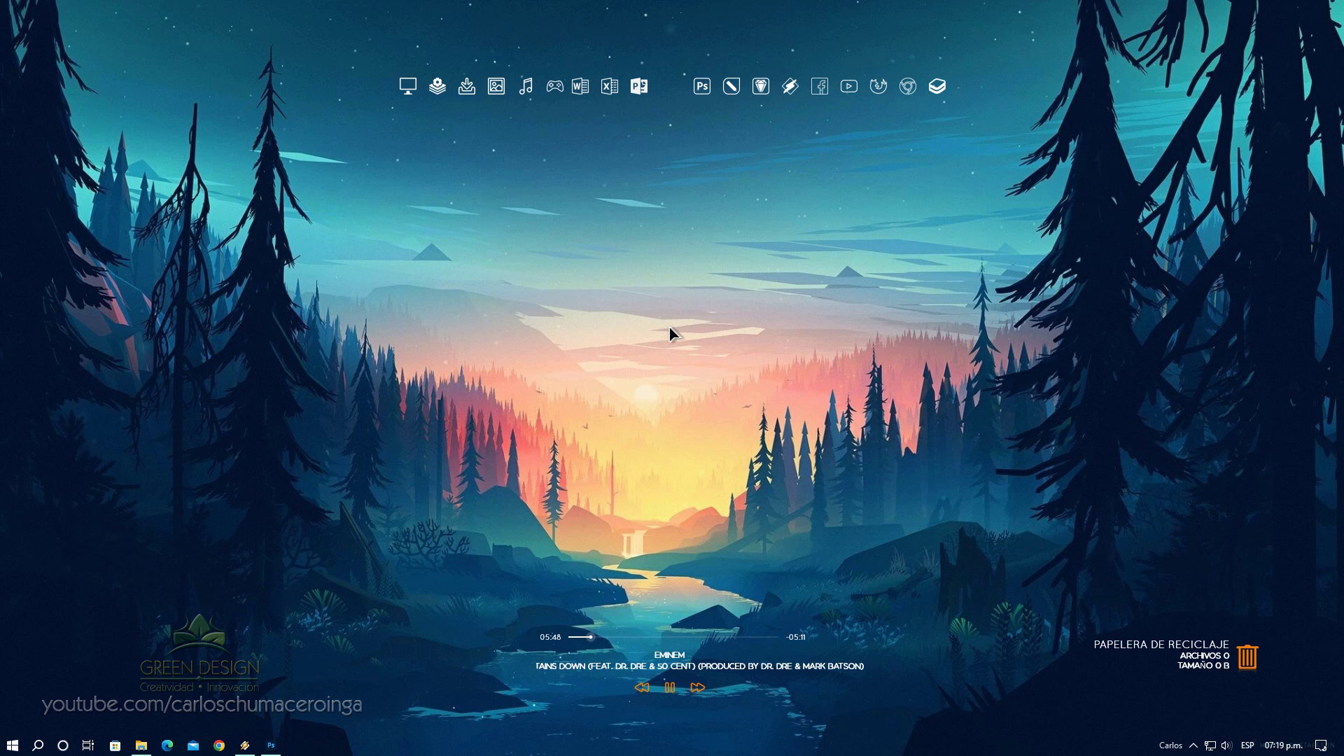
Bring ejemplo.psd back on screen and toggle Capa 1's visibility off and on to compare
click(271, 745)
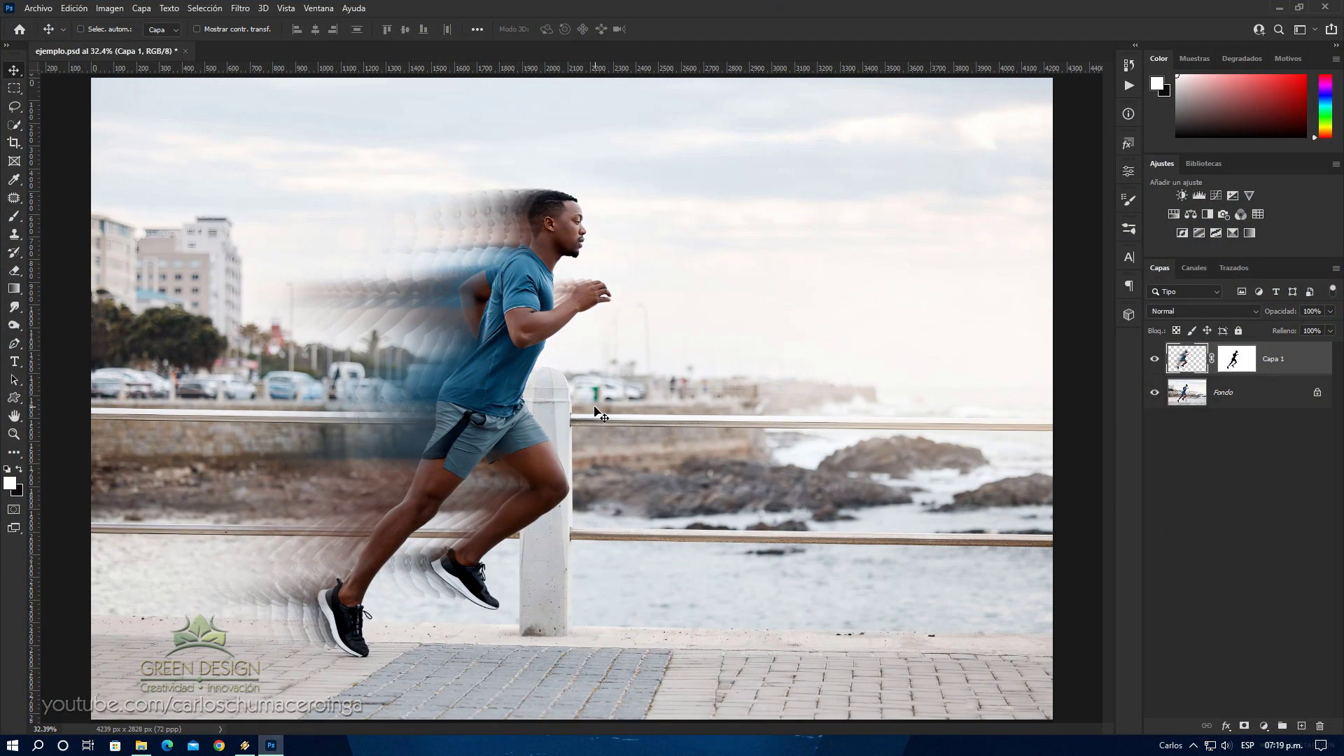
scroll(352, 495, up, 1)
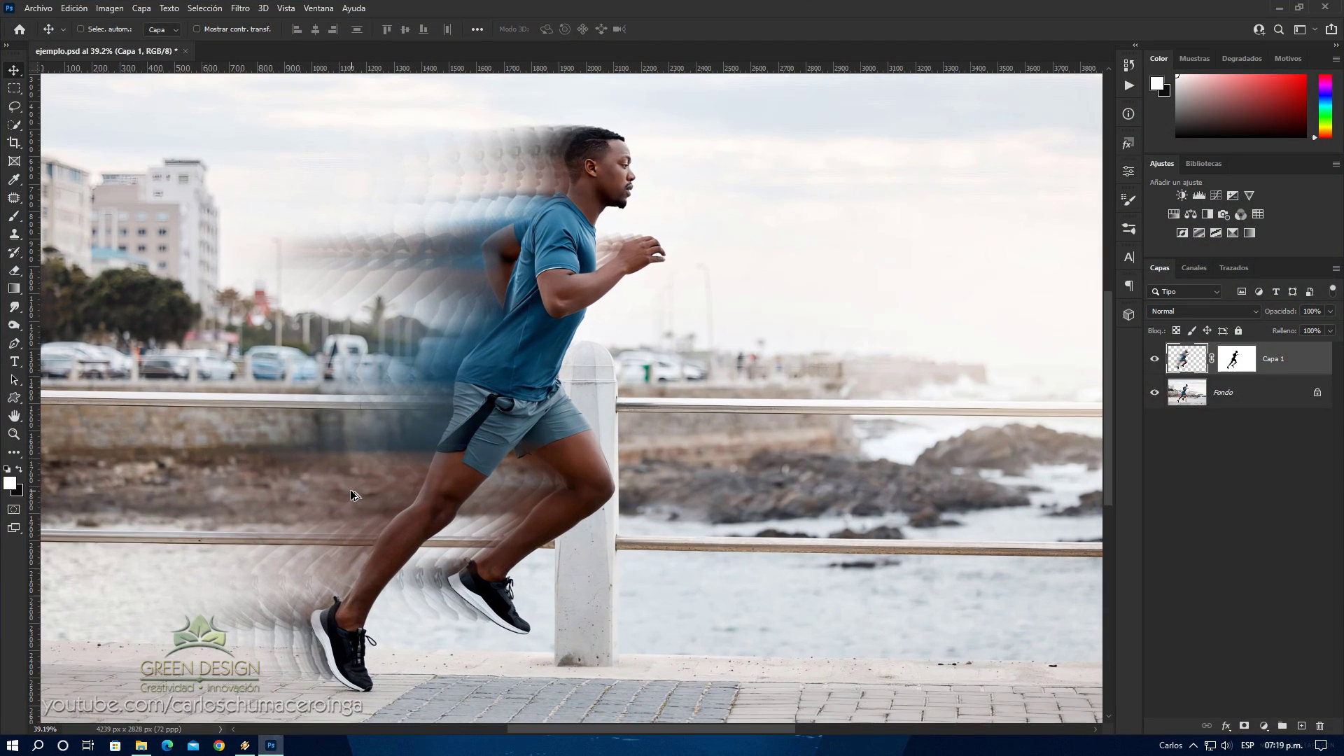
click(1154, 361)
click(1153, 359)
scroll(773, 345, down, 1)
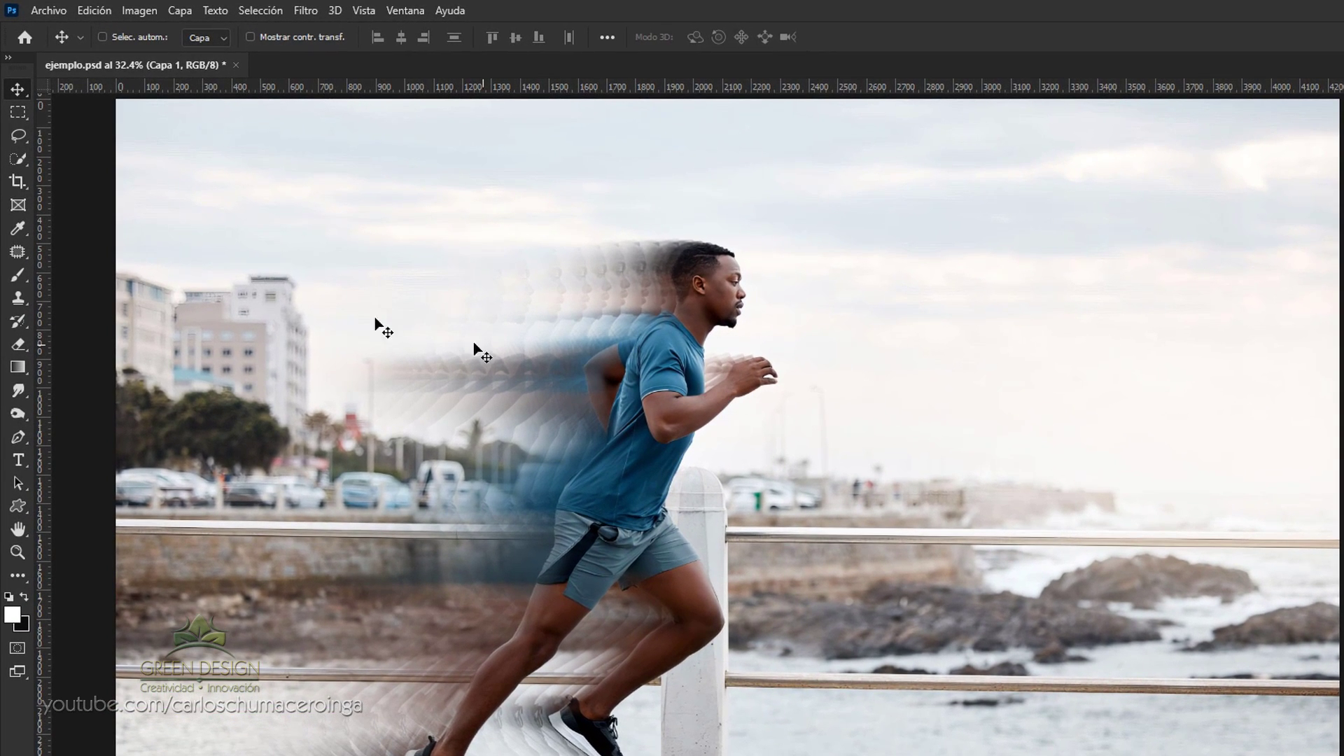
Open Hombre corriendo.jpg as a second document and zoom in on the runner
click(47, 10)
click(53, 44)
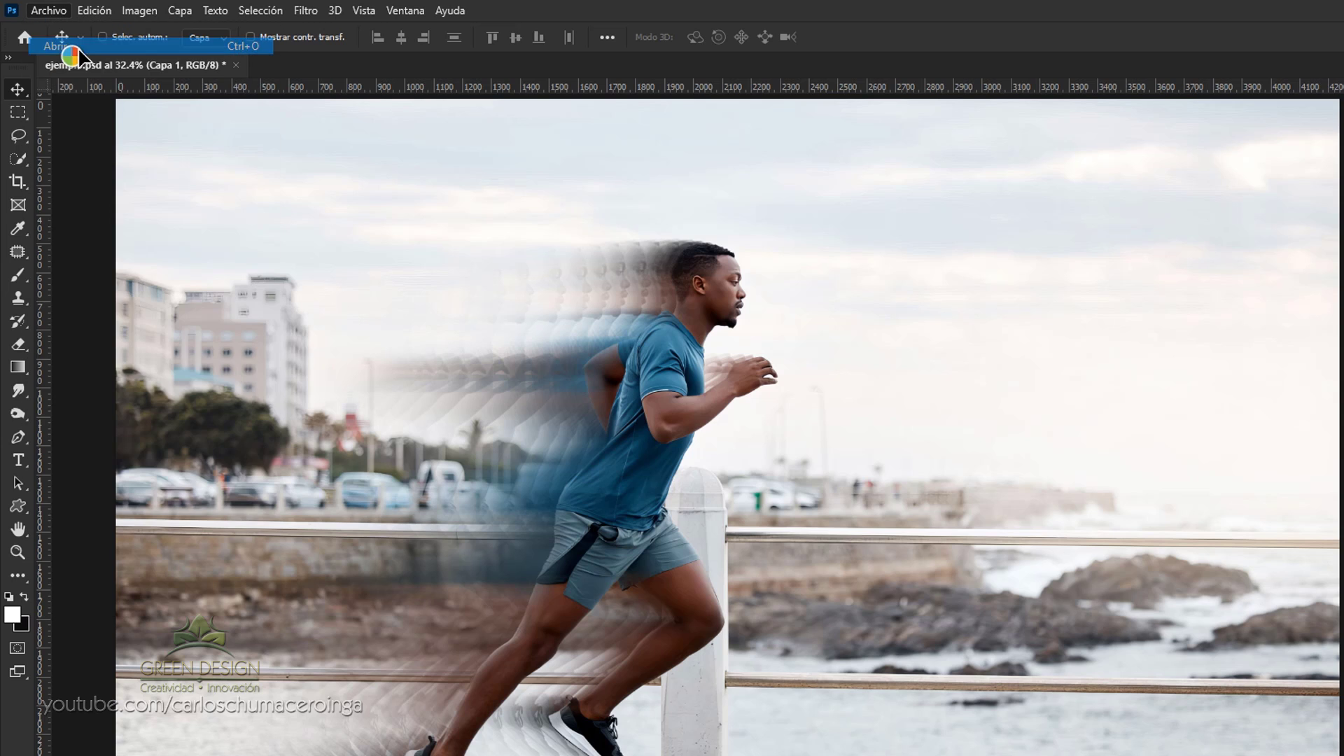
click(305, 154)
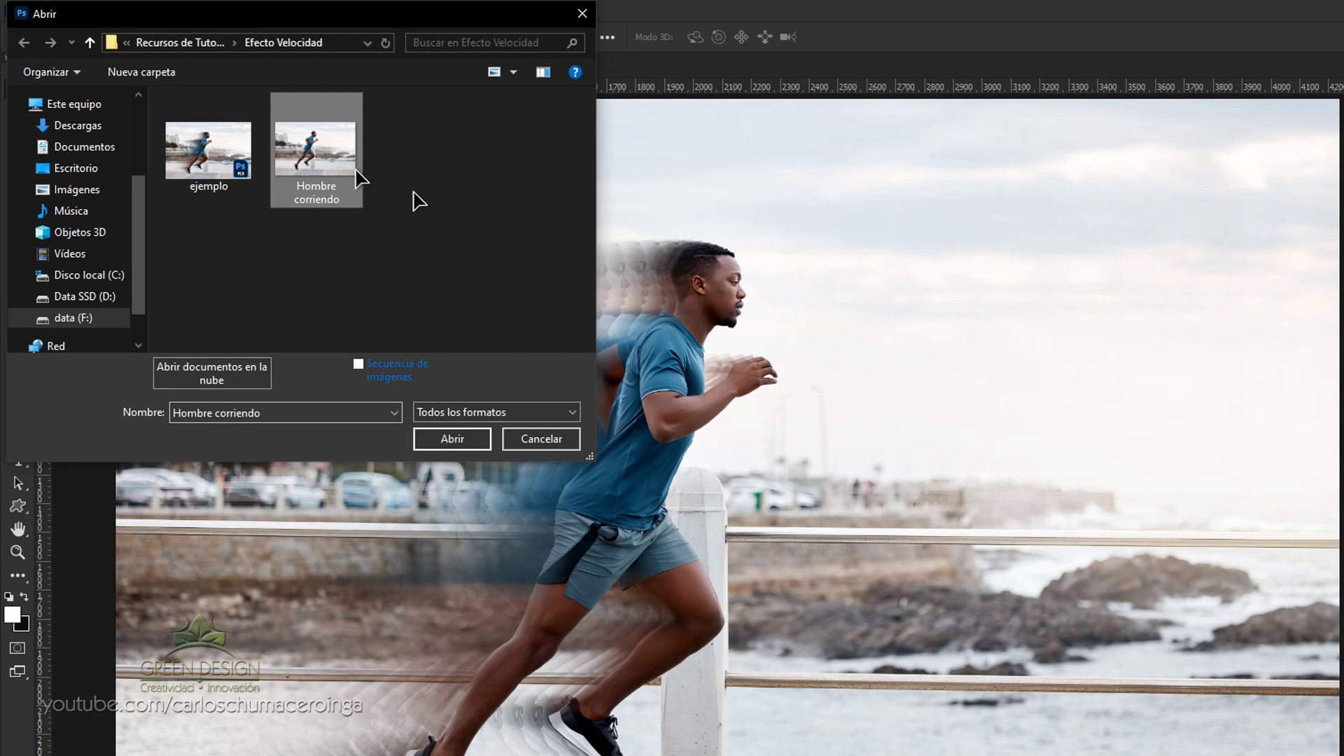
click(451, 437)
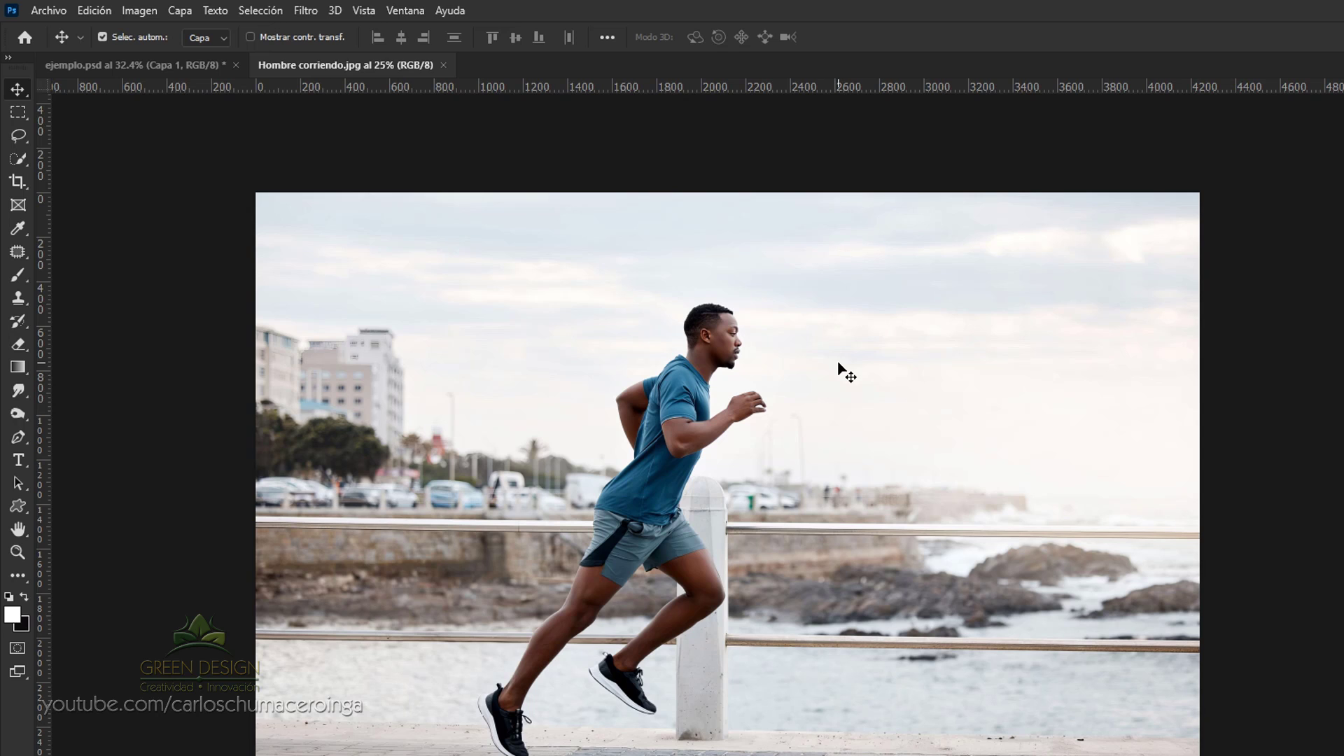
key(ctrl+plus)
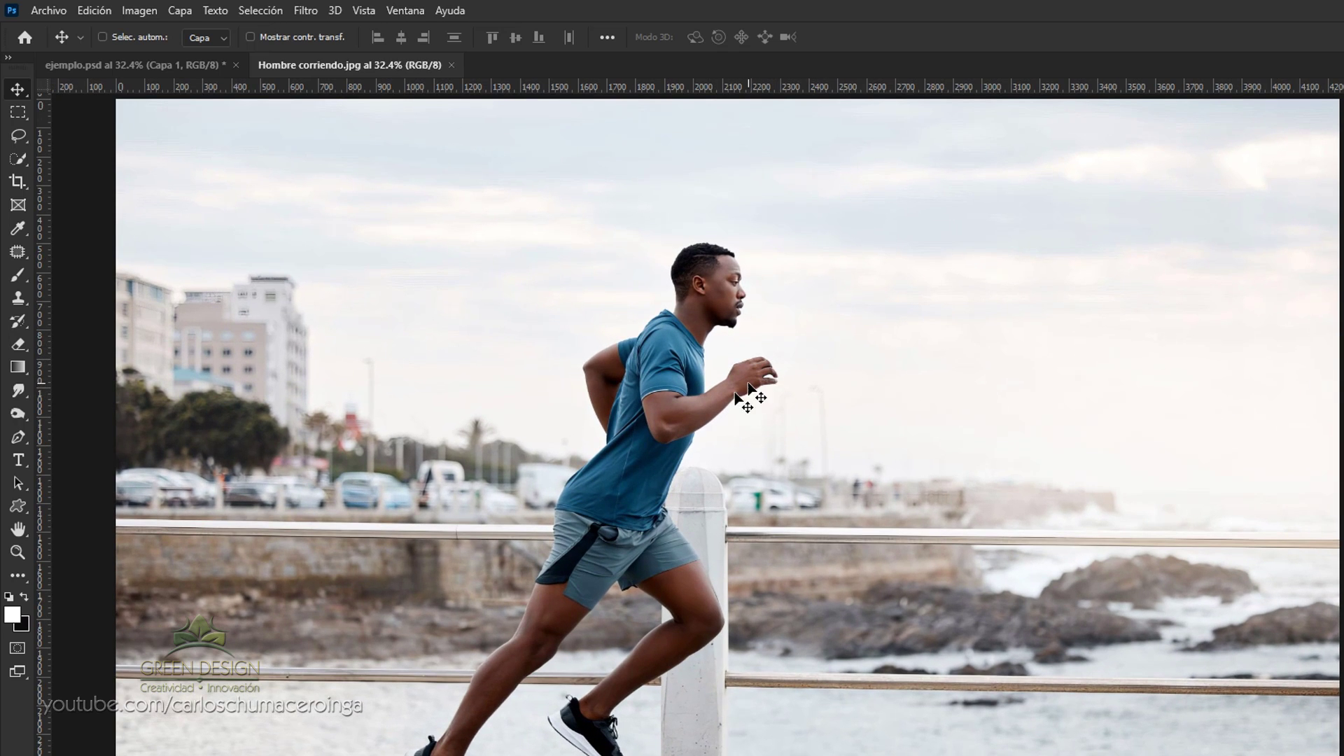
scroll(651, 451, up, 1)
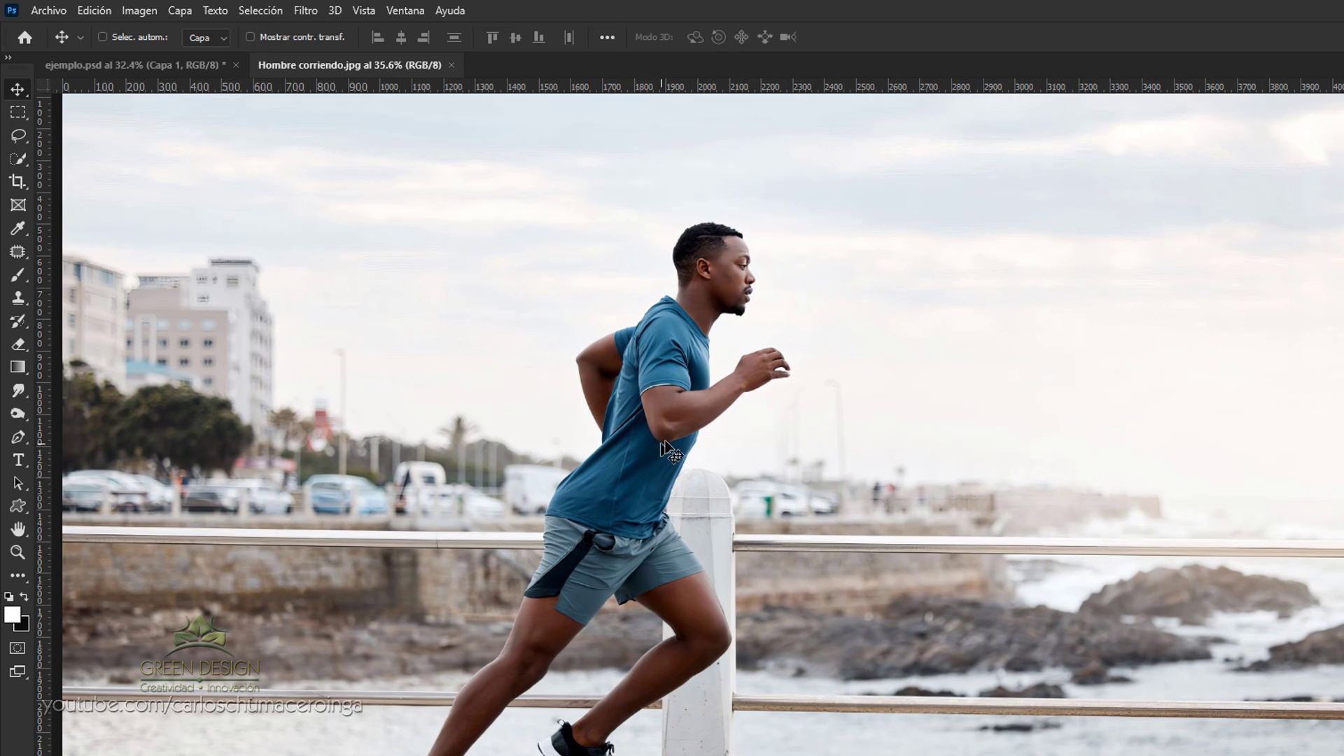
scroll(525, 397, up, 1)
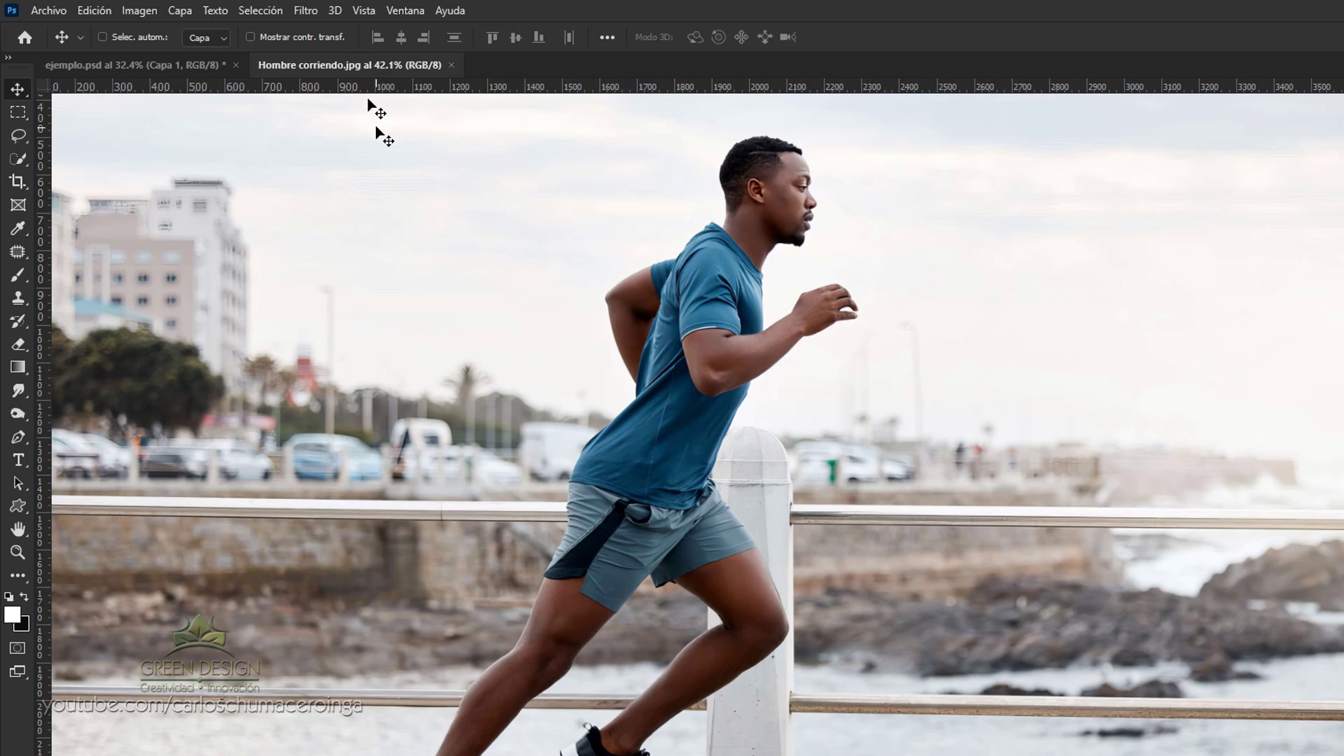
click(260, 11)
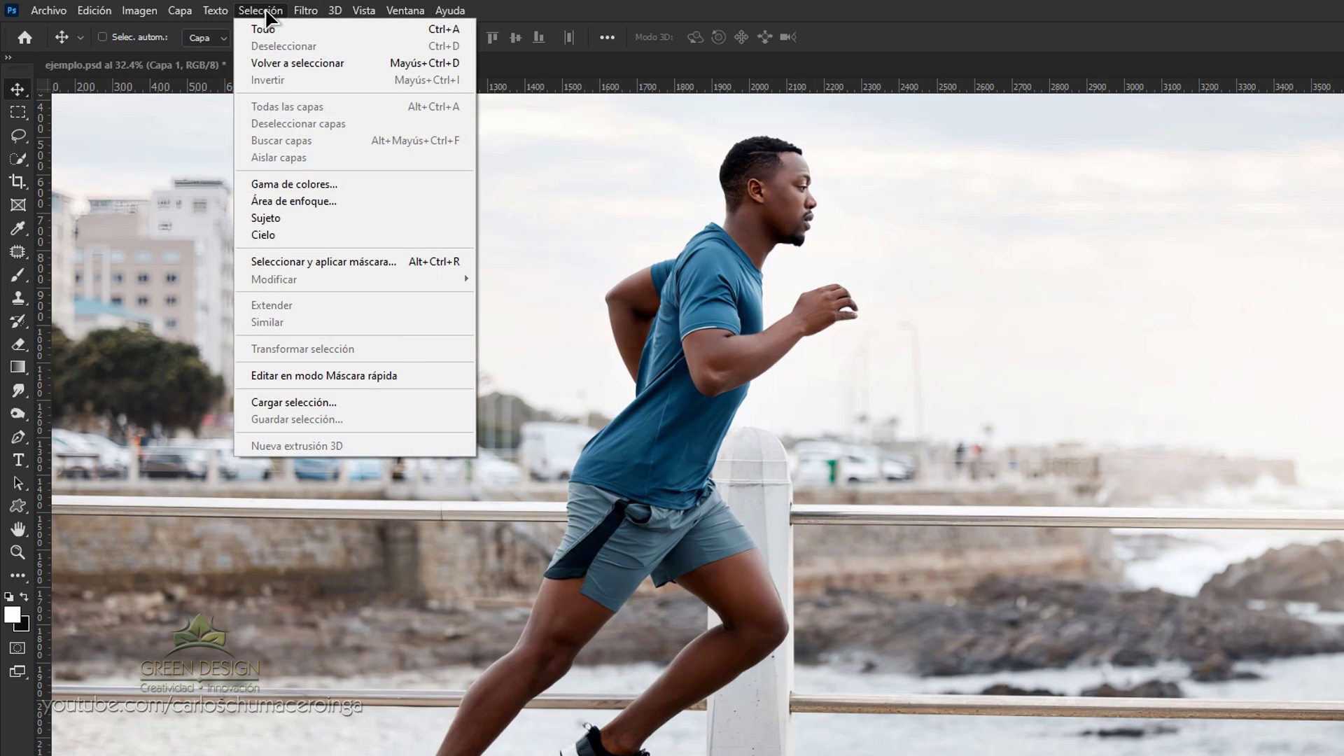
Select the running man automatically with Selección > Sujeto
click(343, 221)
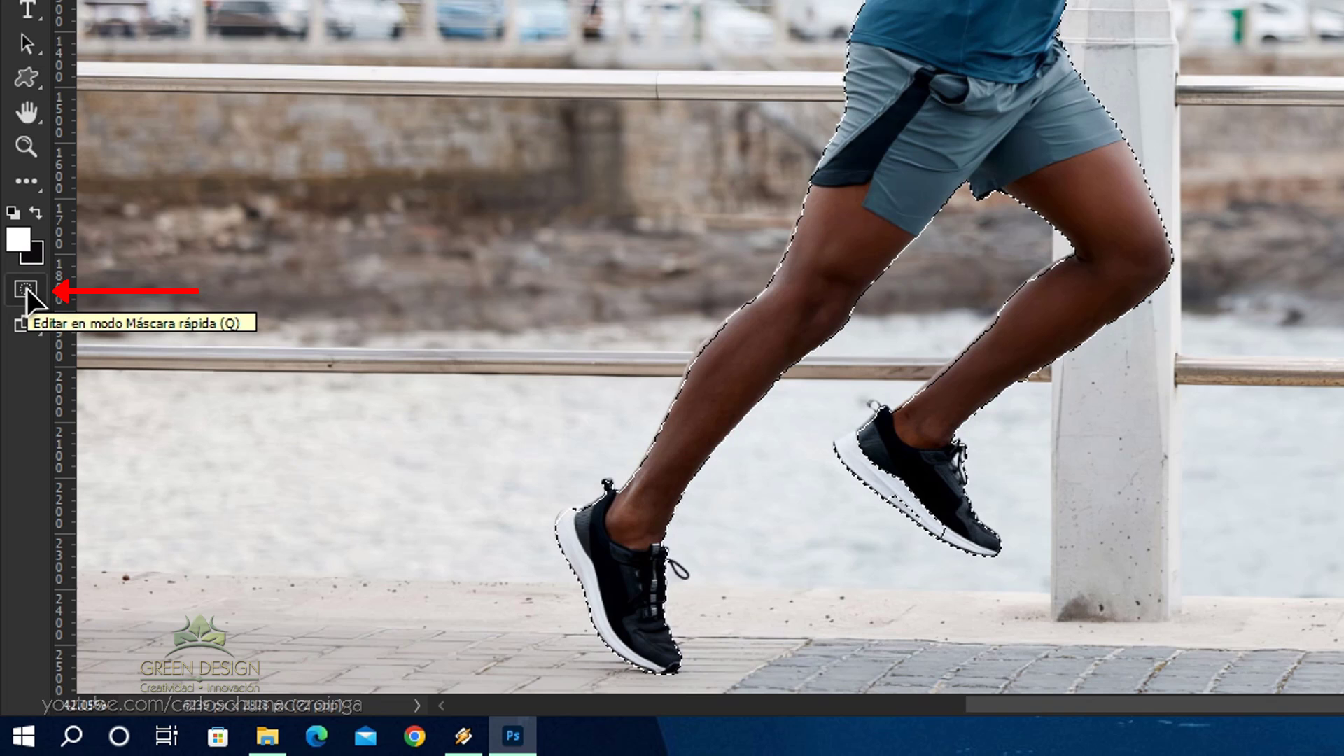
Enter Quick Mask mode and ready a 100%-hardness Brush painting in white
click(27, 289)
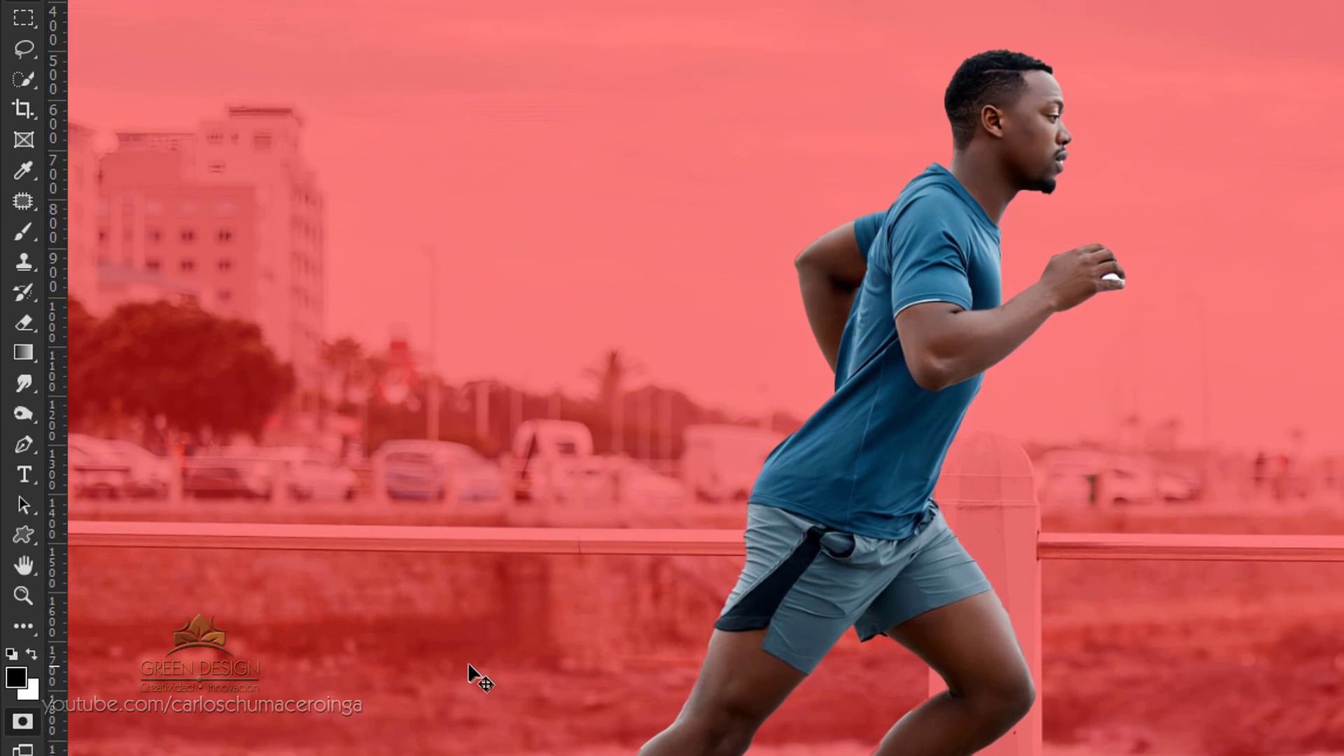
click(23, 361)
right_click(24, 361)
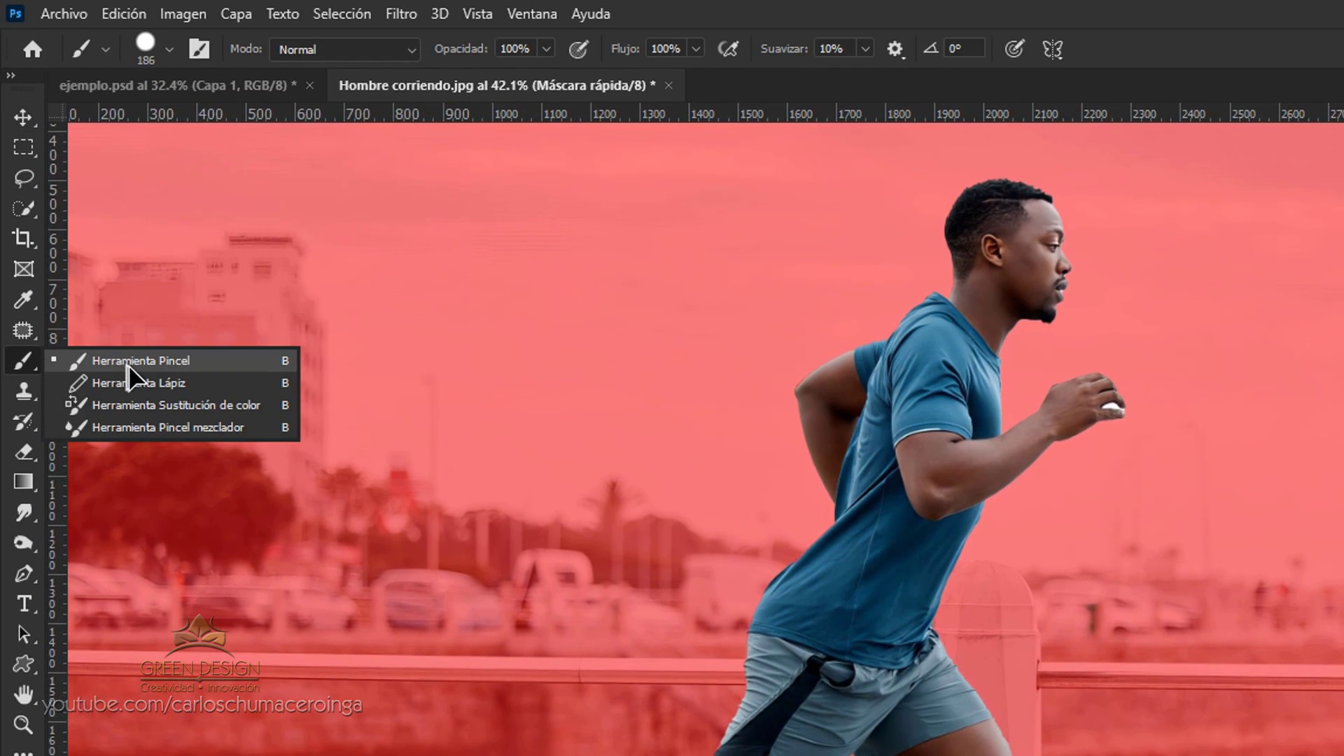
click(128, 362)
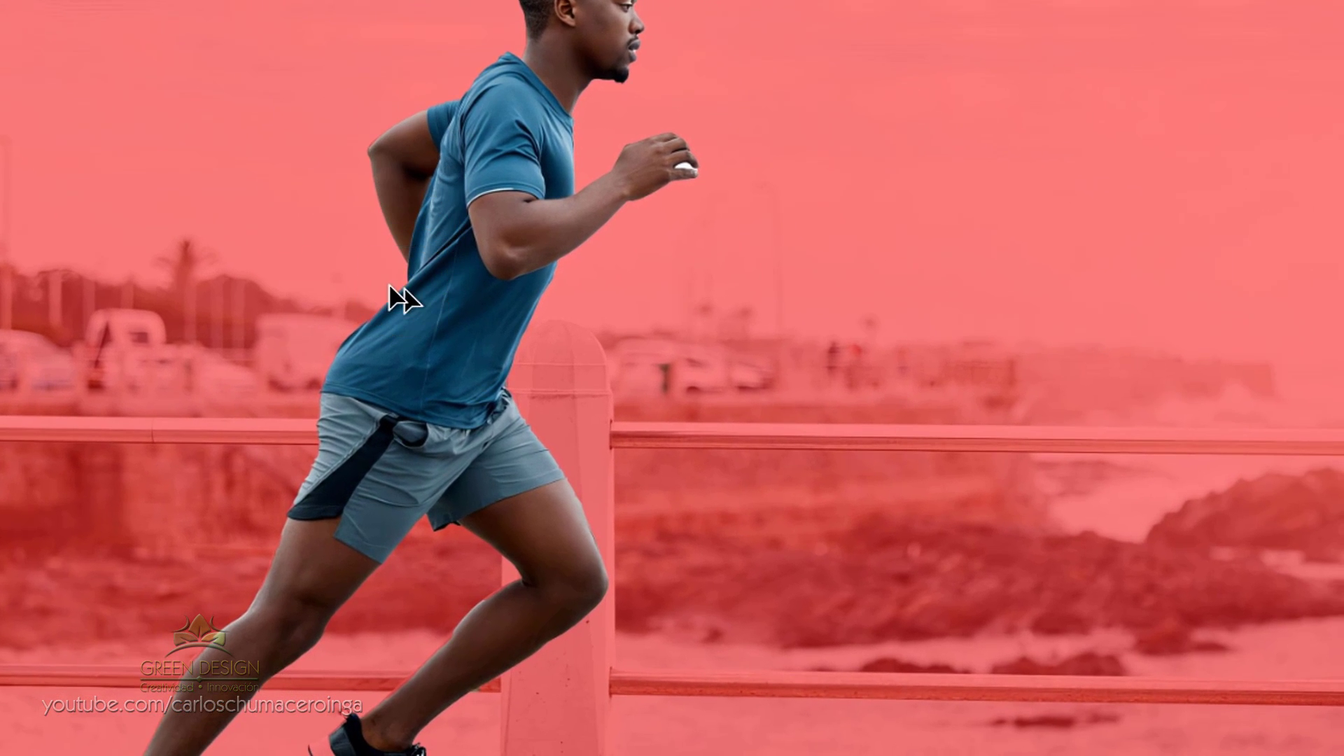
right_click(599, 208)
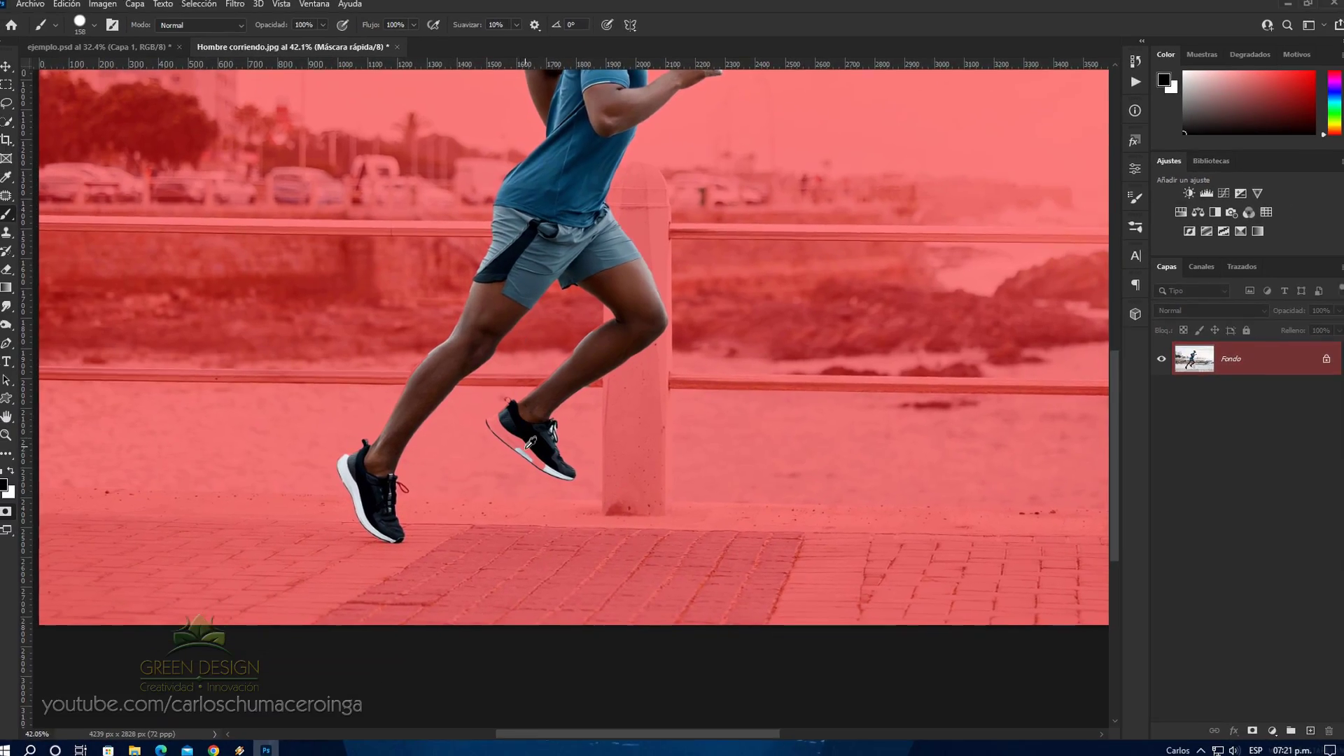
key(x)
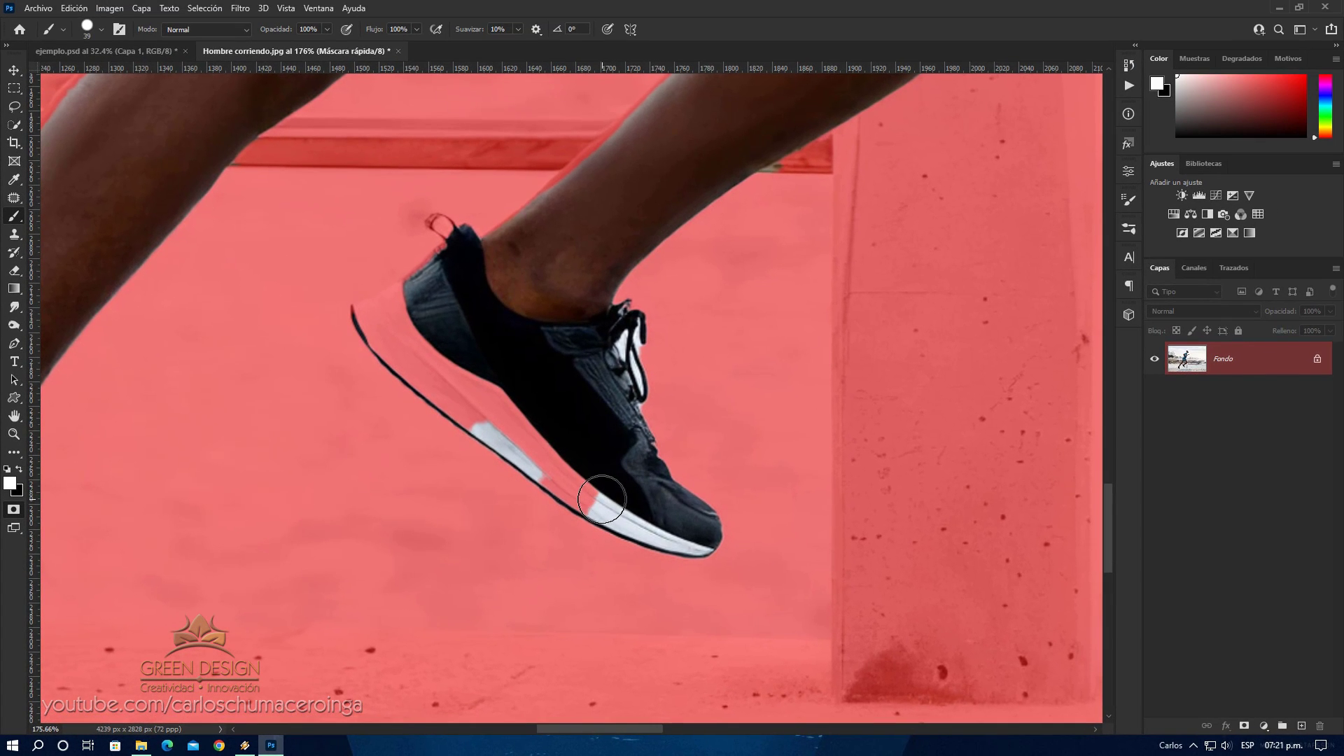
Paint white over the shoe sole and heel to include them, then shrink the brush
mouse_move(601, 499)
mouse_down()
mouse_move(479, 406)
mouse_move(504, 390)
mouse_up()
scroll(504, 390, up, 3)
drag(436, 359, 387, 297)
key(bracketleft)
key(bracketleft)
key(bracketleft)
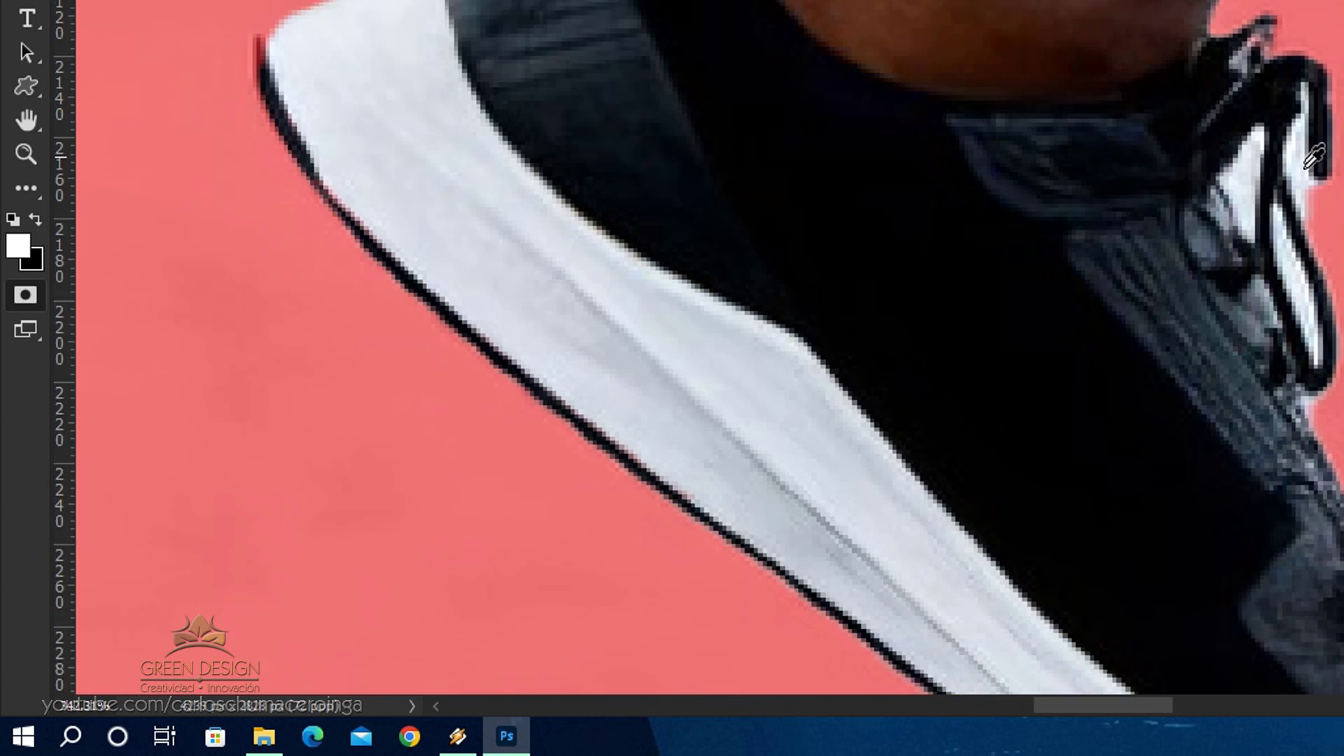
Paint black to mask the background gaps between the shoelaces
key(x)
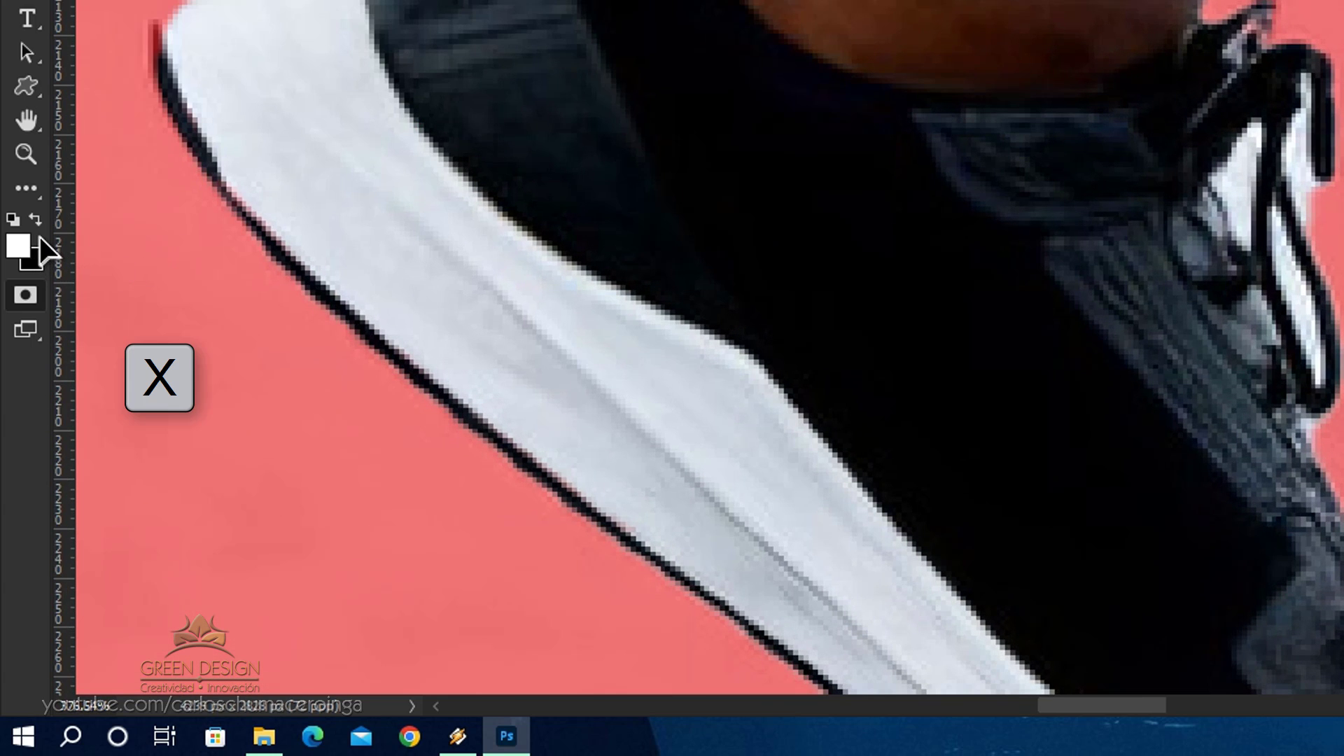
key(x)
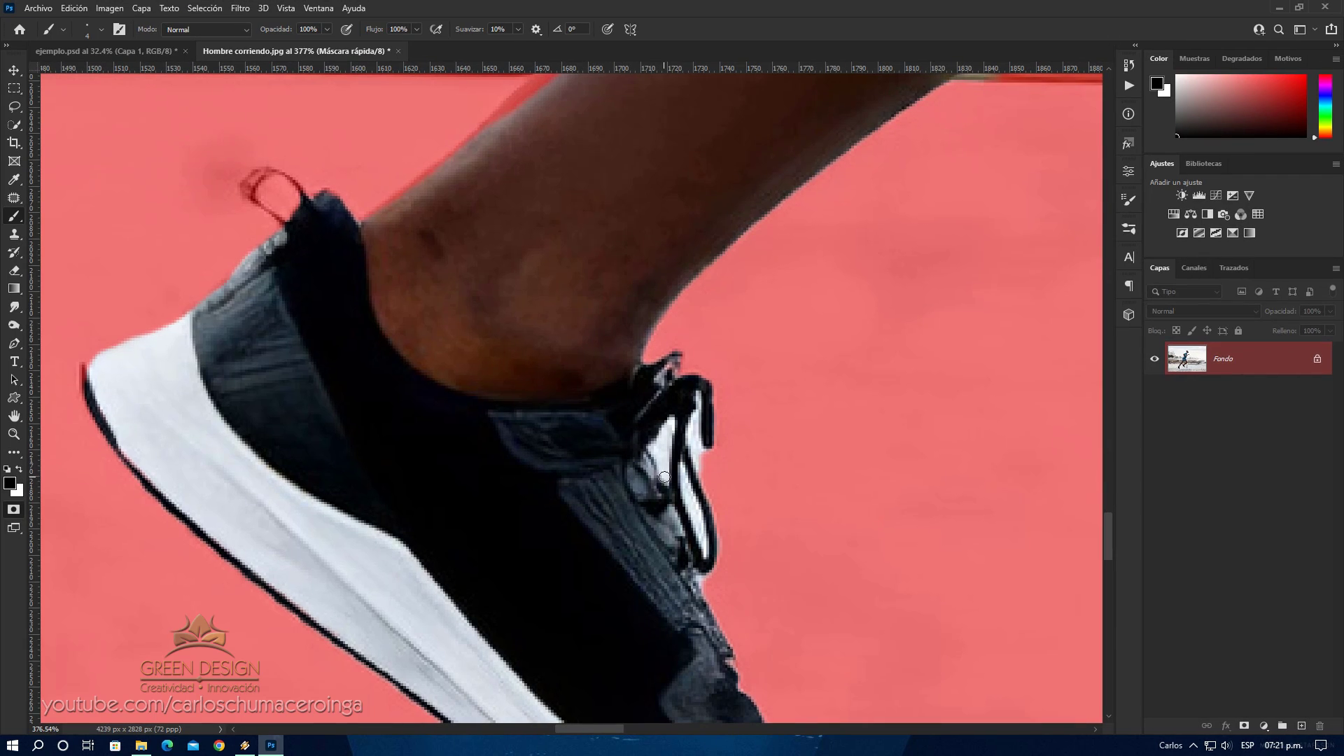
mouse_move(664, 477)
mouse_down()
mouse_move(662, 420)
mouse_move(705, 467)
mouse_up()
drag(701, 548, 689, 469)
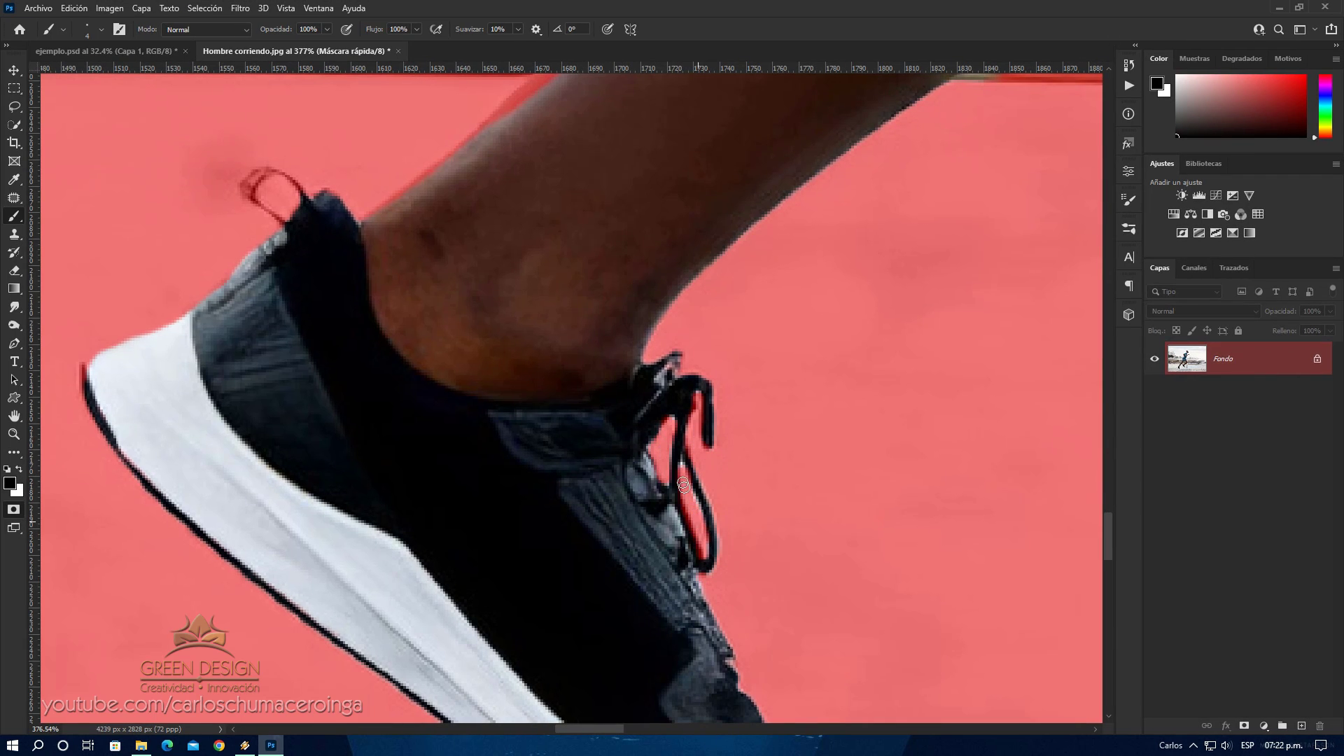
scroll(702, 548, down, 3)
key(x)
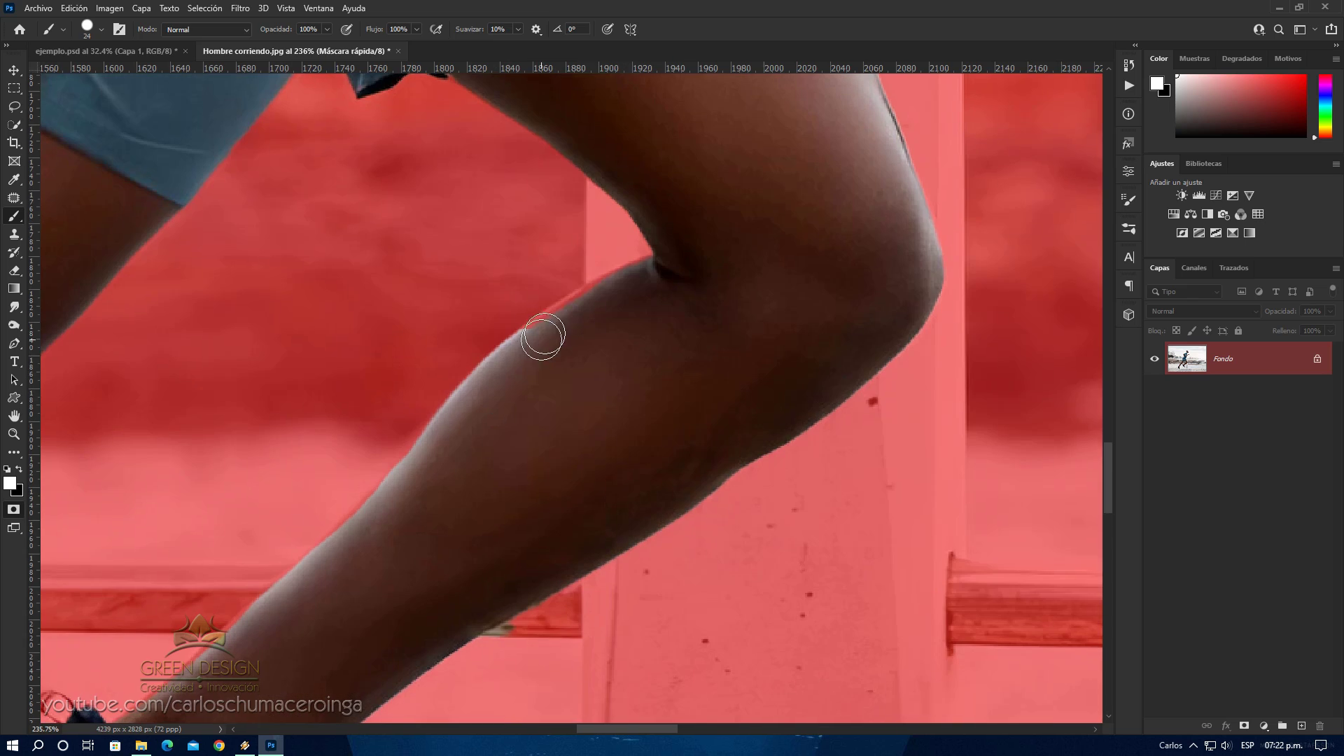
Paint black over the gap between the runner's fingers, then zoom back out
scroll(543, 336, up, 3)
scroll(399, 436, up, 3)
scroll(726, 360, down, 5)
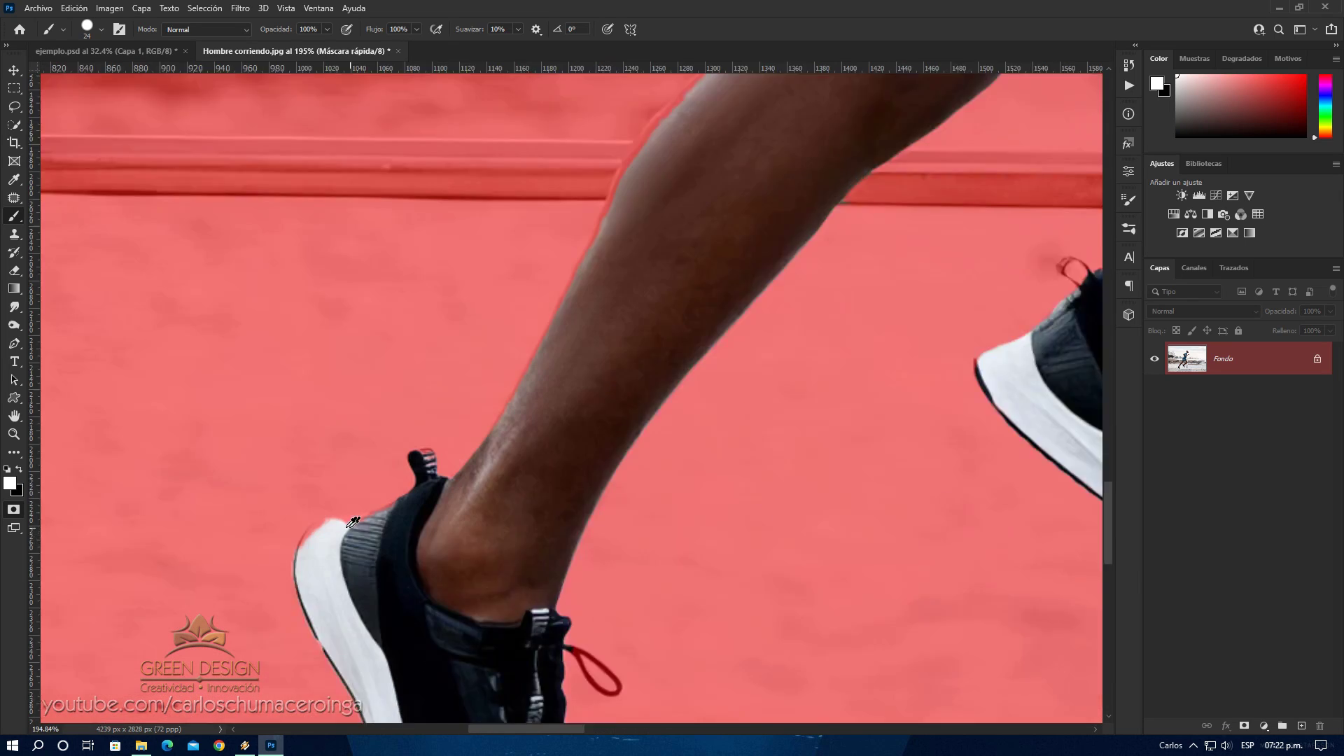
scroll(646, 399, up, 1)
scroll(645, 399, up, 2)
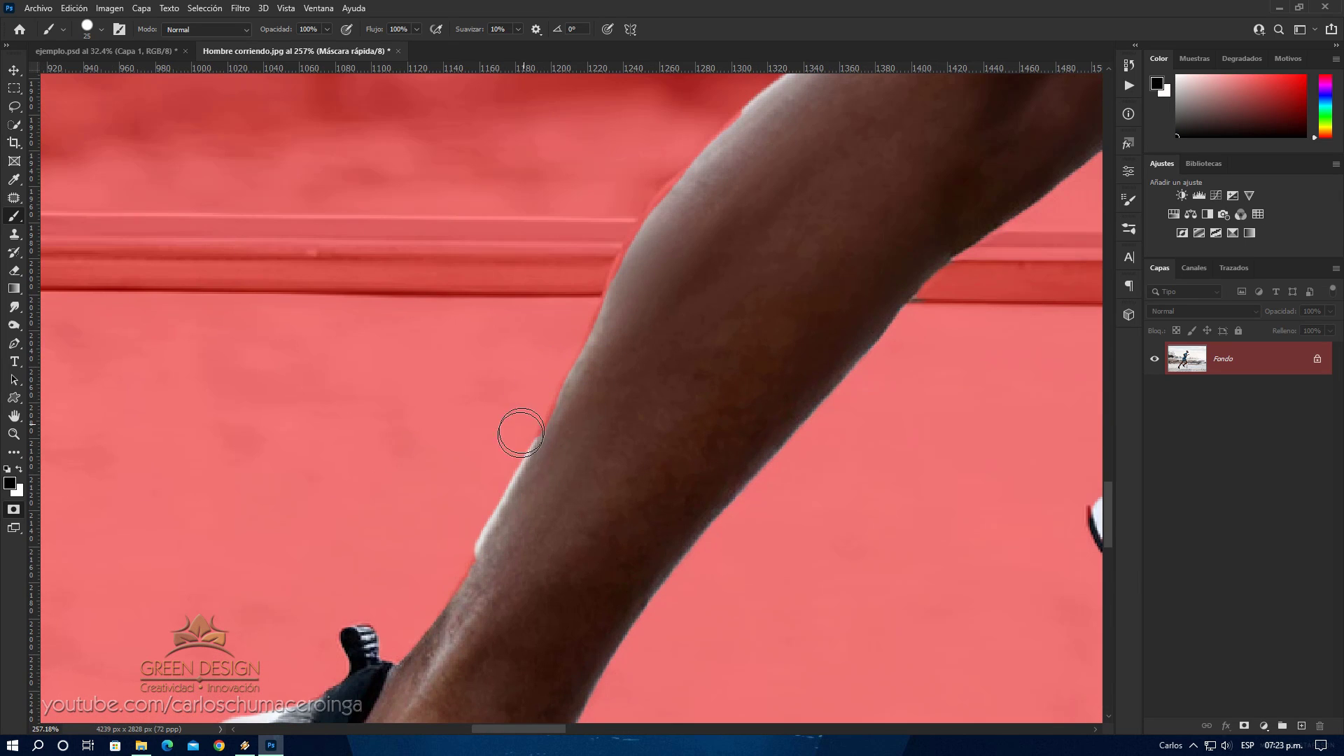
scroll(600, 225, down, 2)
scroll(444, 378, up, 2)
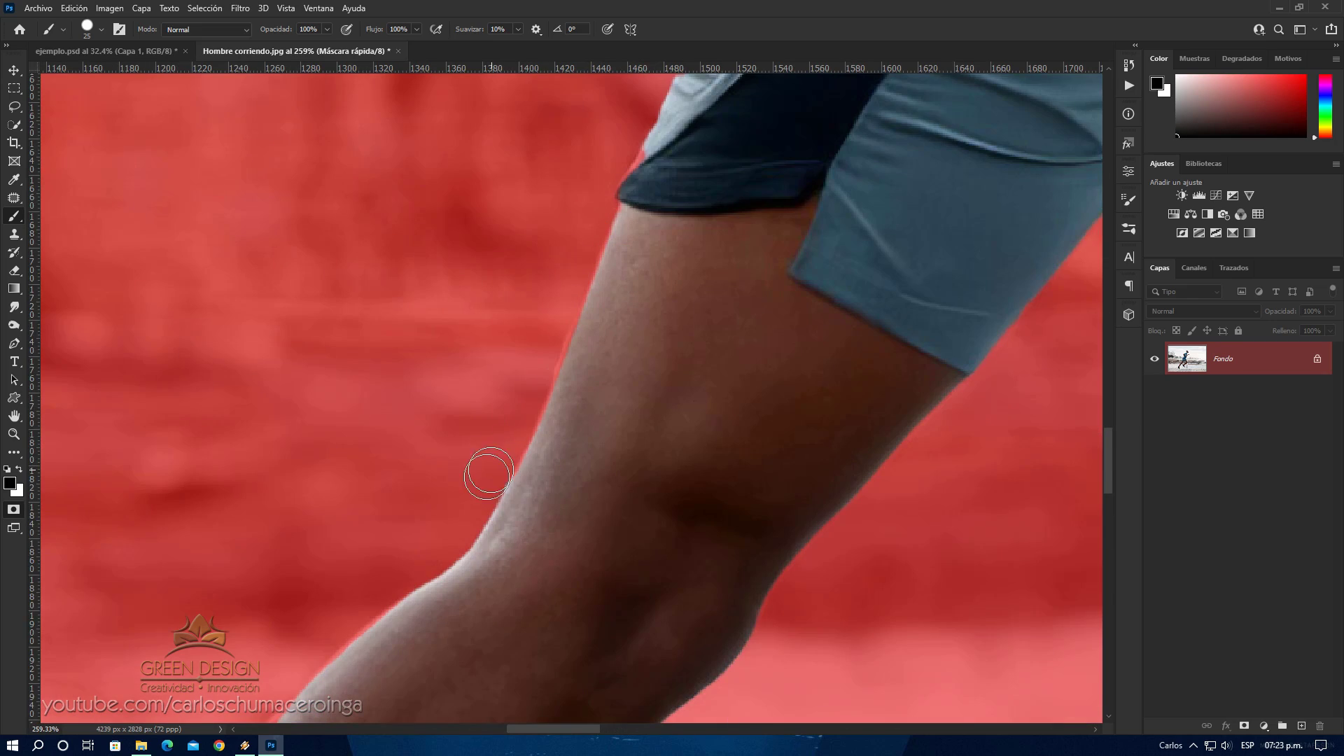
scroll(490, 462, up, 3)
scroll(846, 351, up, 5)
key(x)
drag(817, 337, 675, 329)
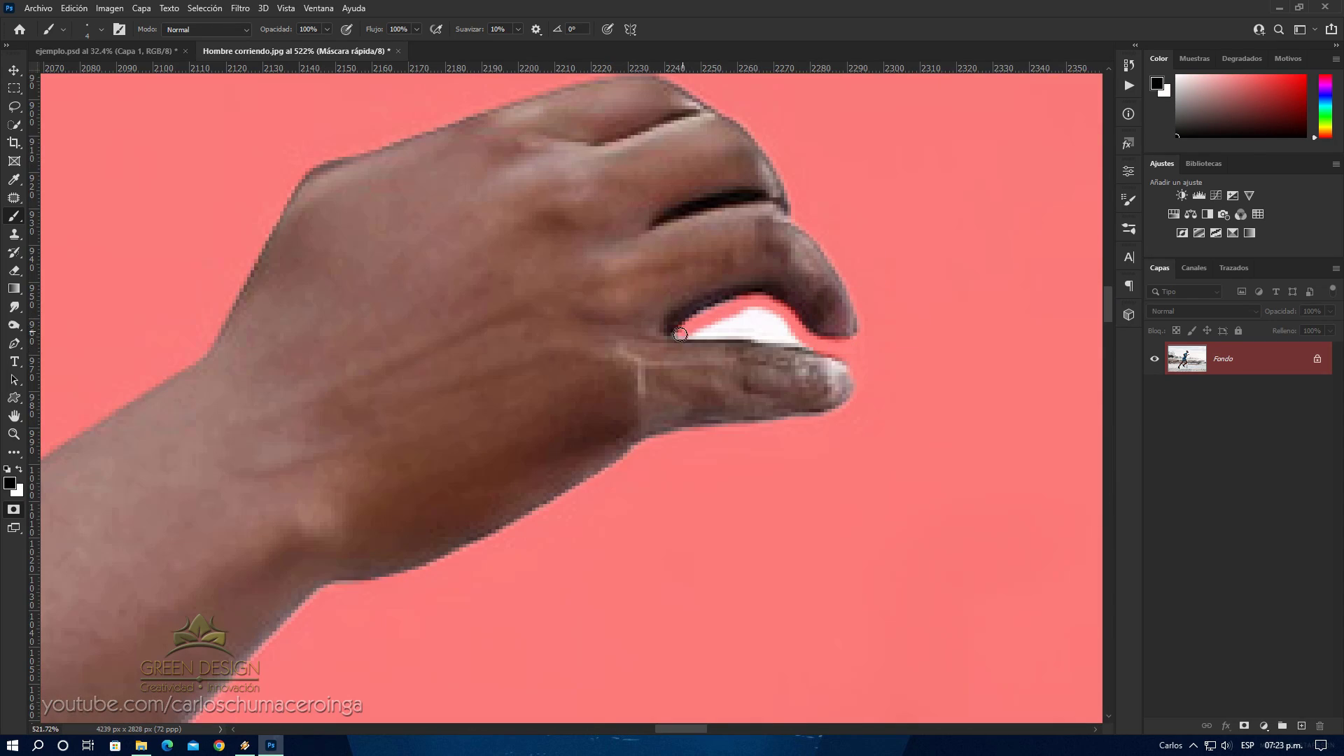
scroll(810, 504, down, 3)
scroll(645, 354, down, 4)
scroll(623, 334, down, 4)
scroll(509, 431, up, 1)
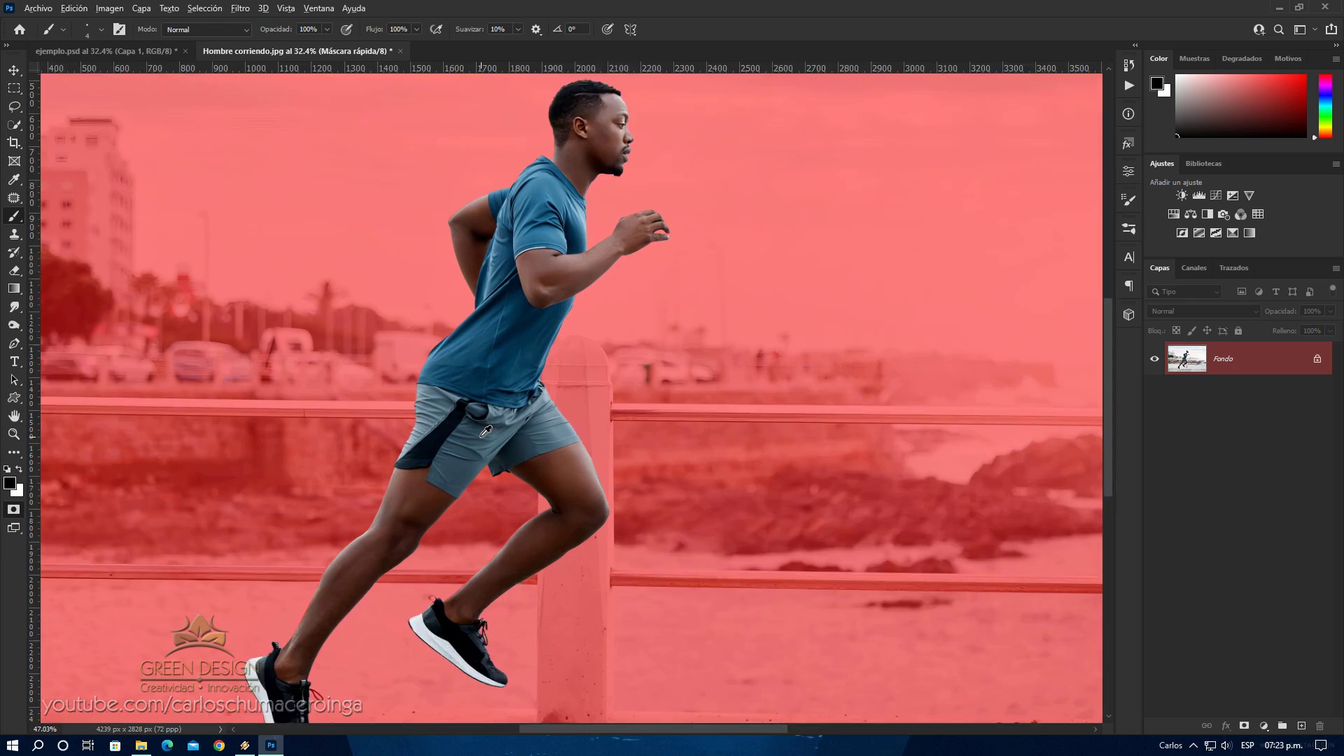
scroll(481, 436, up, 2)
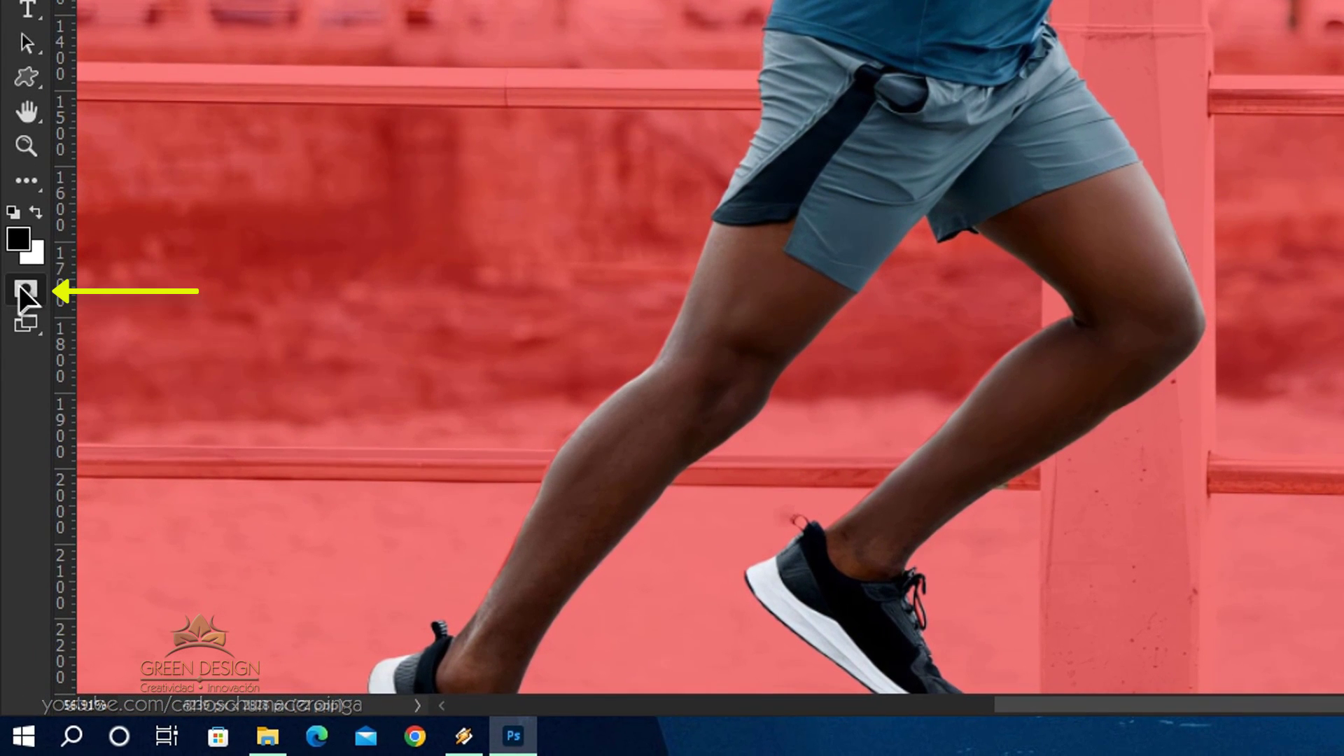
Exit Quick Mask and save the runner selection as channel 'hombre 01'
click(21, 288)
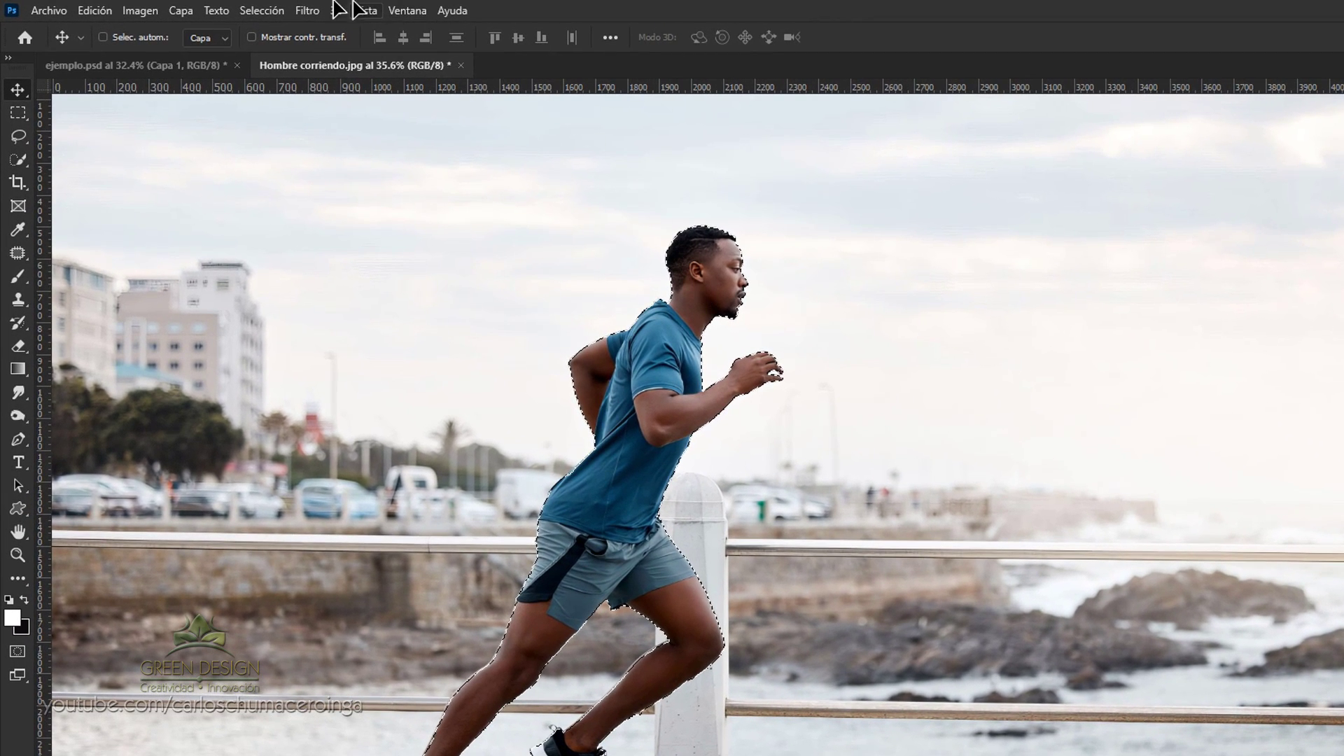
click(261, 10)
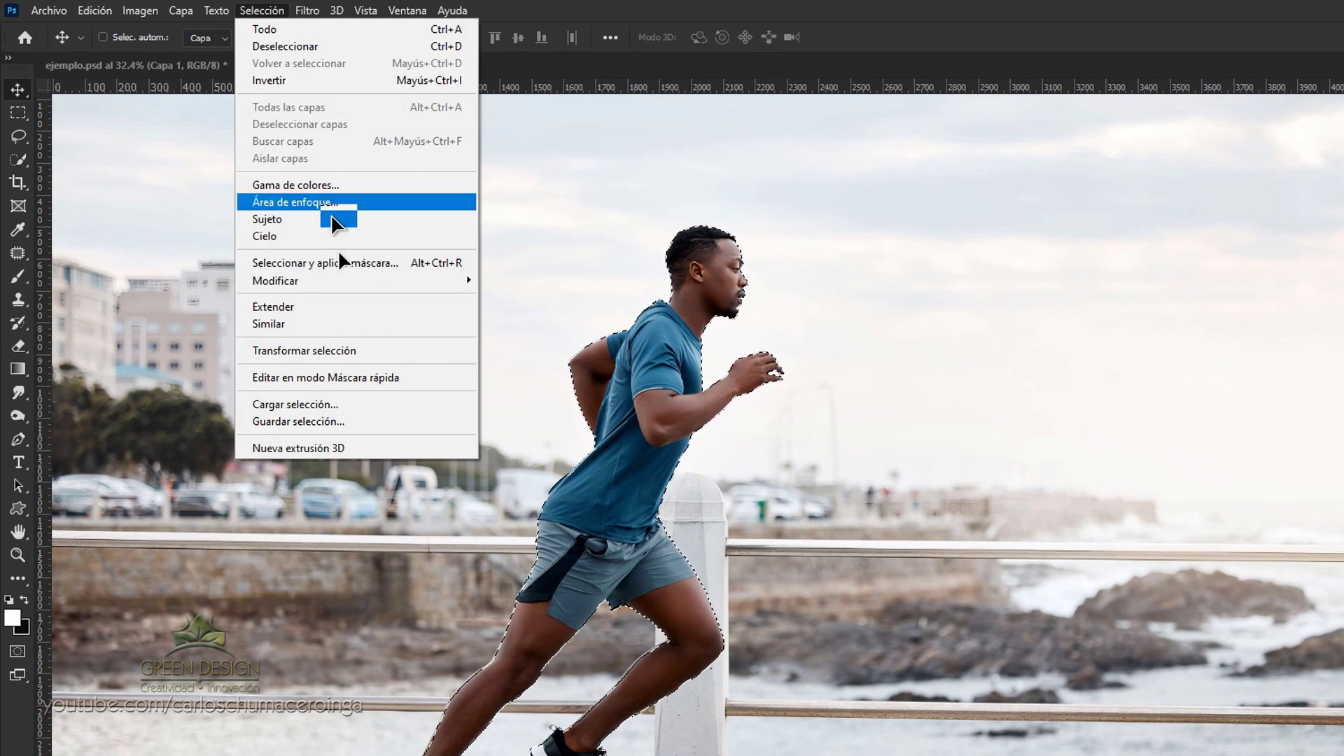
click(452, 422)
text(ho)
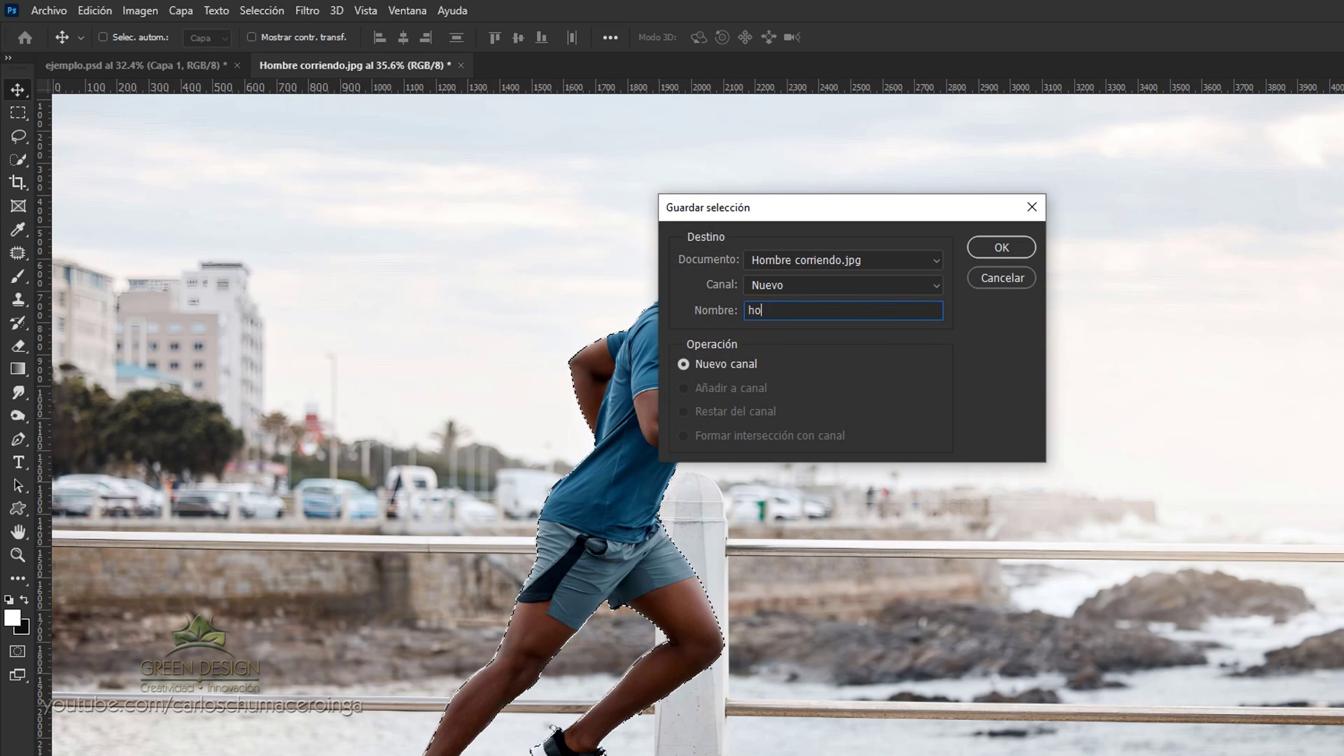
text(mbre 01)
click(994, 248)
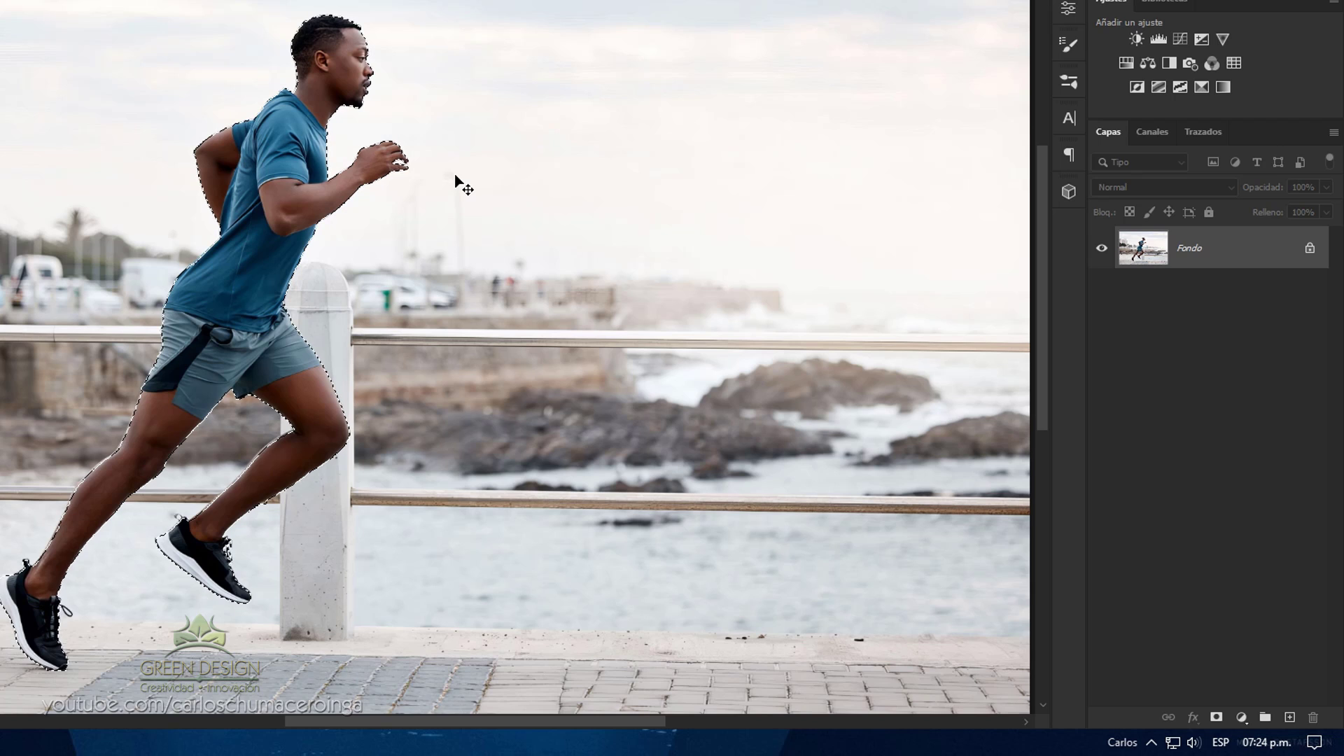
Copy the runner to a new layer named 'Efecto' and reload his outline as a selection
key(ctrl+j)
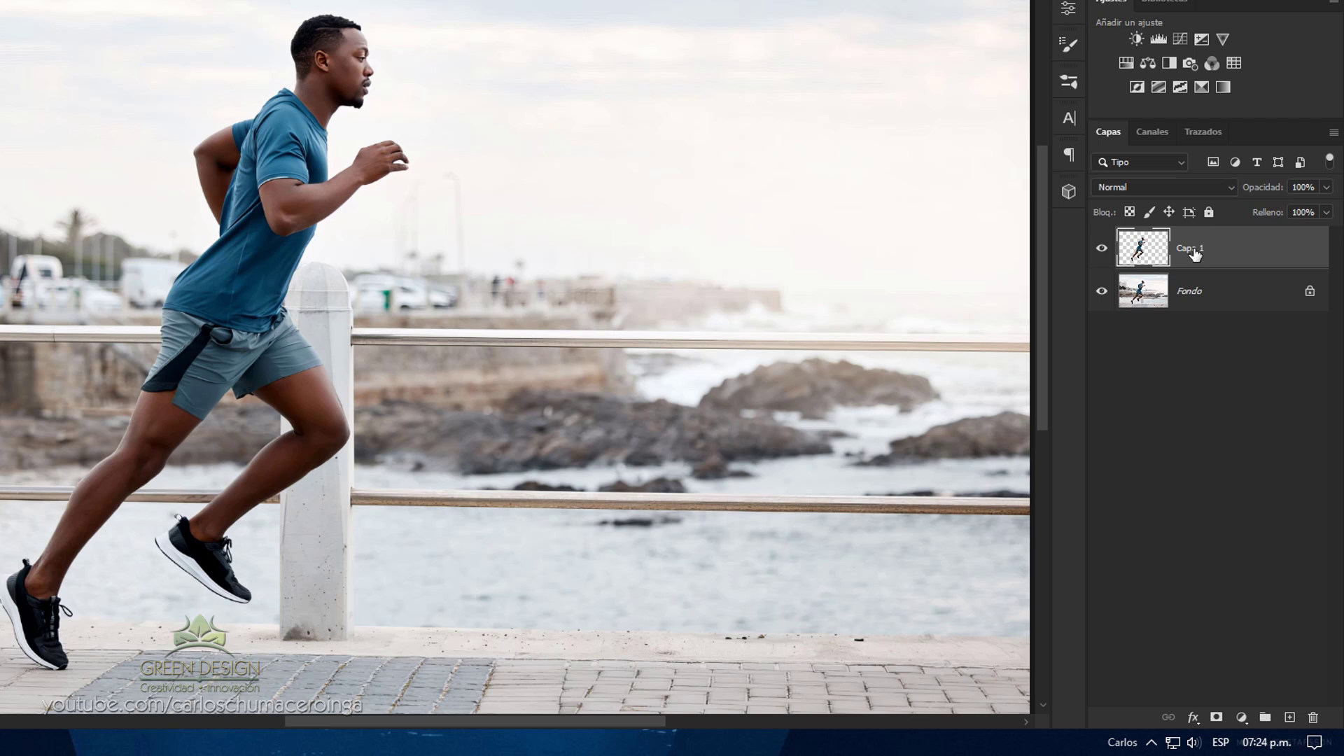
double_click(1199, 247)
text(Efecto)
key(ctrl)
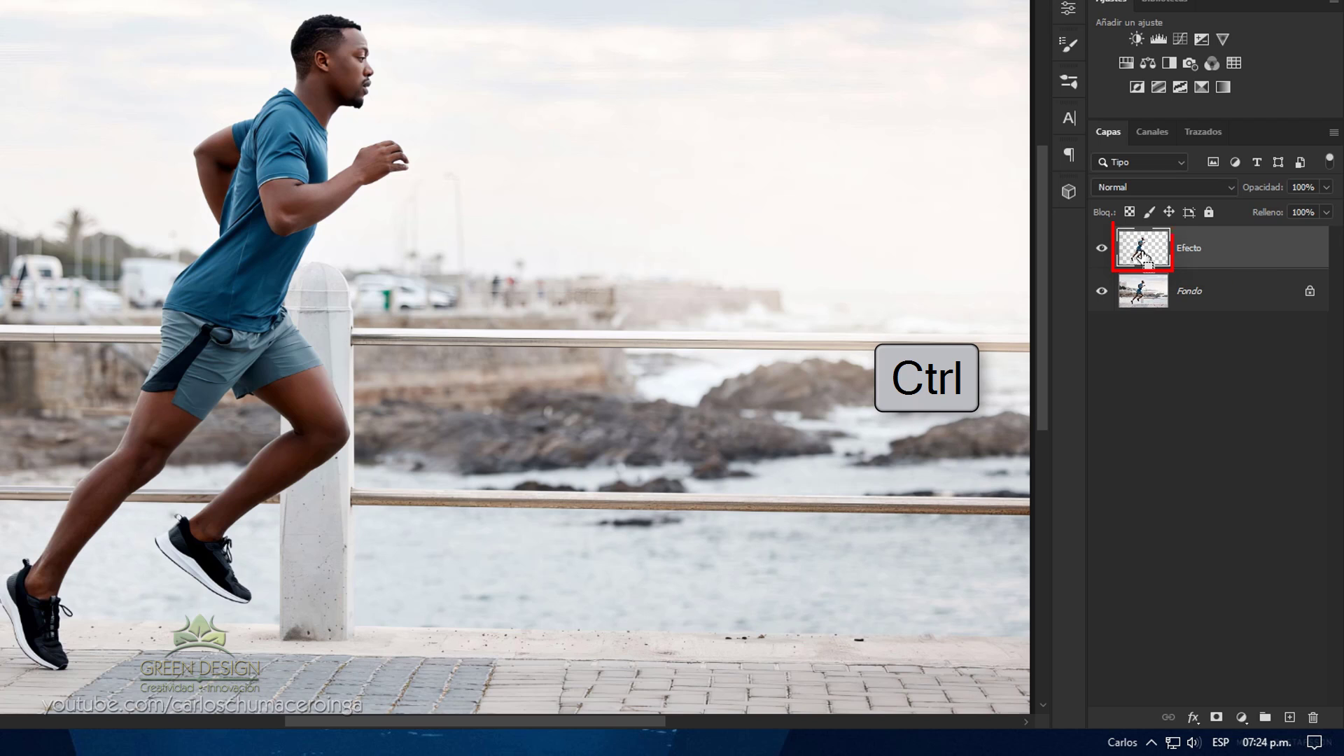
ctrl+click(1141, 256)
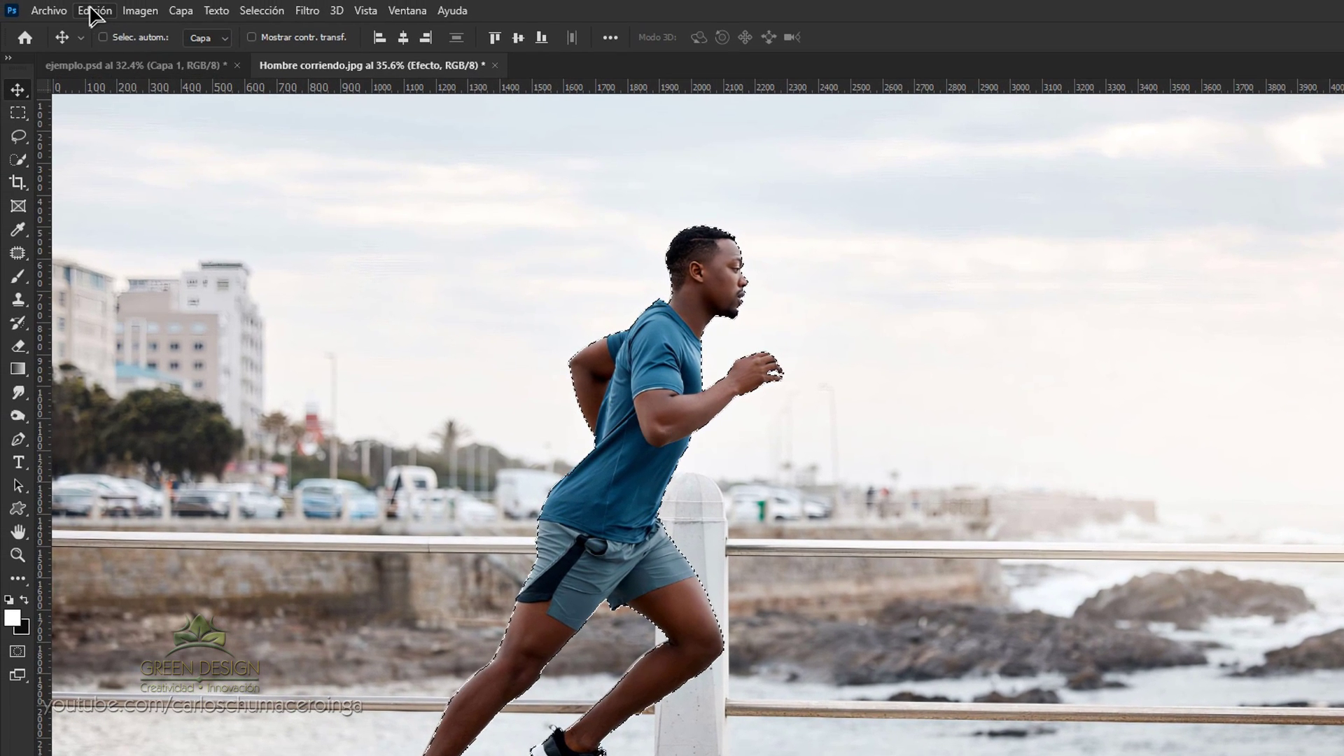
Define a brush preset named 'hombre' from the runner, activate the Brush, and deselect
click(89, 9)
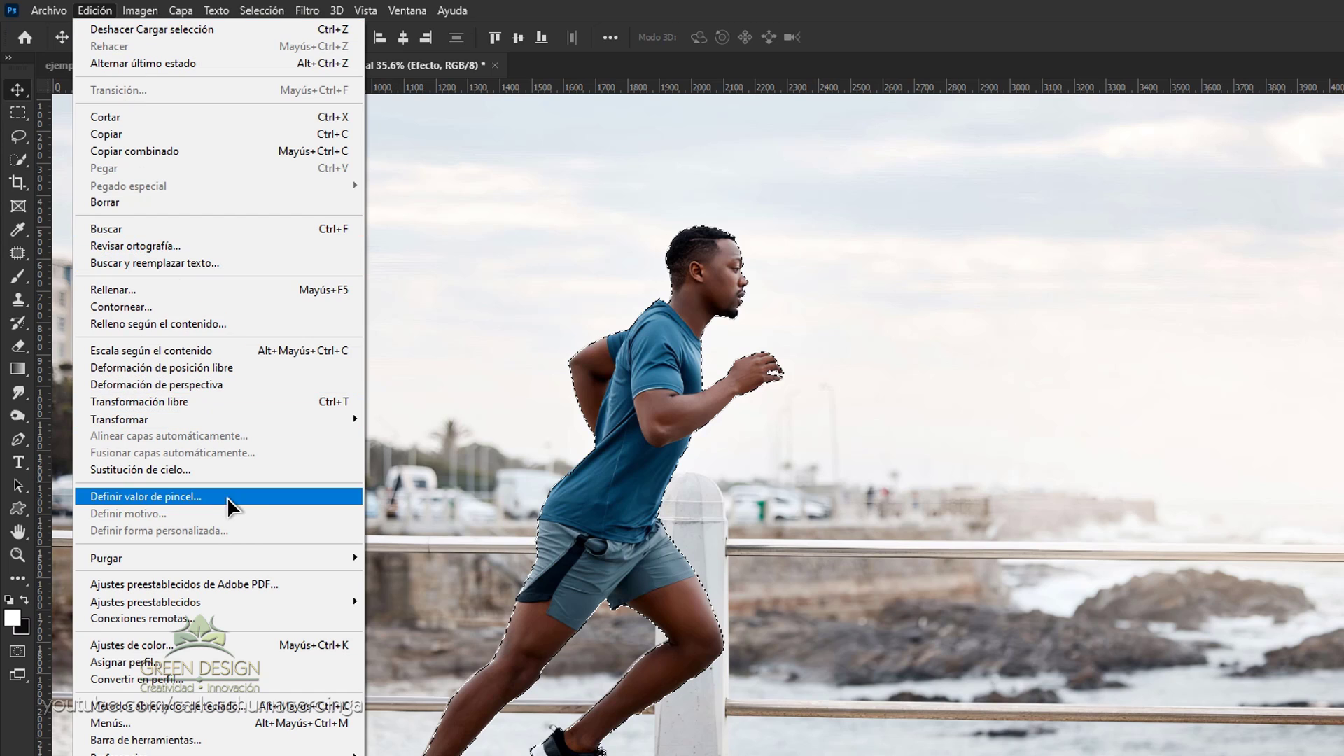
click(287, 498)
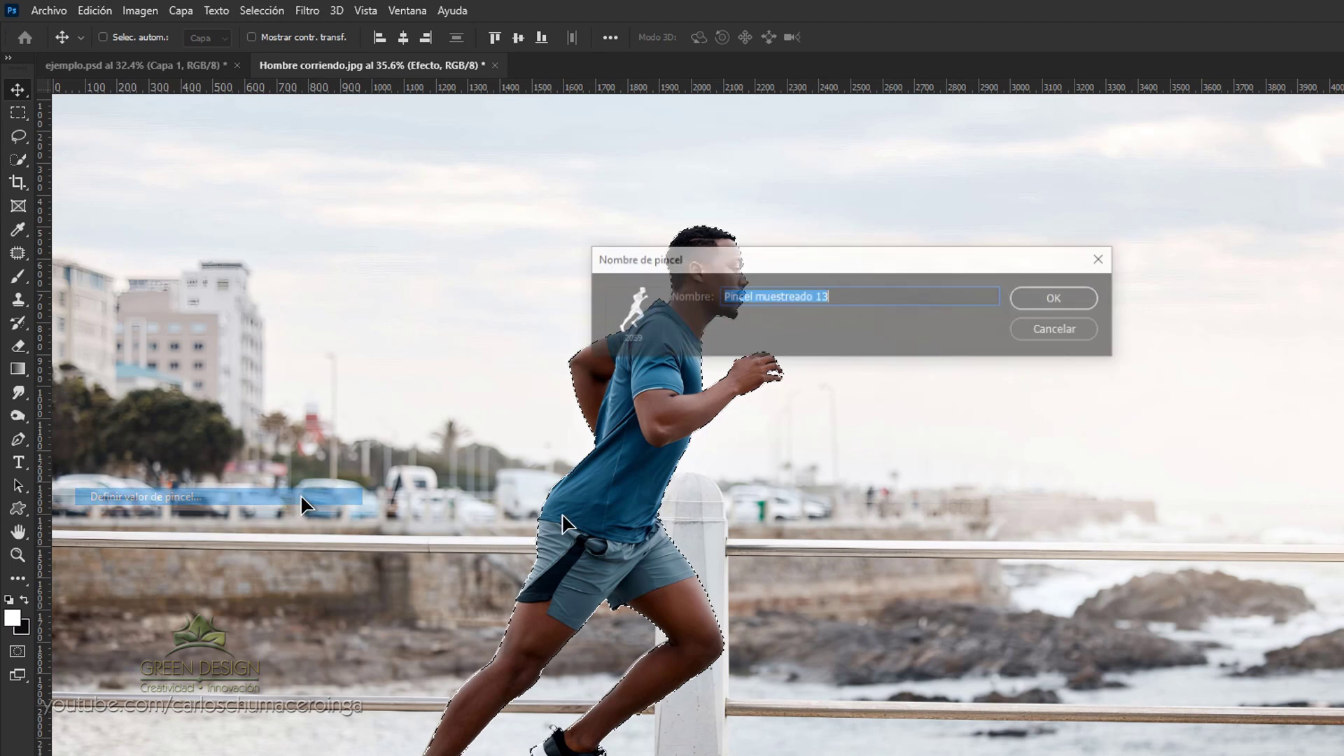
text(hombre)
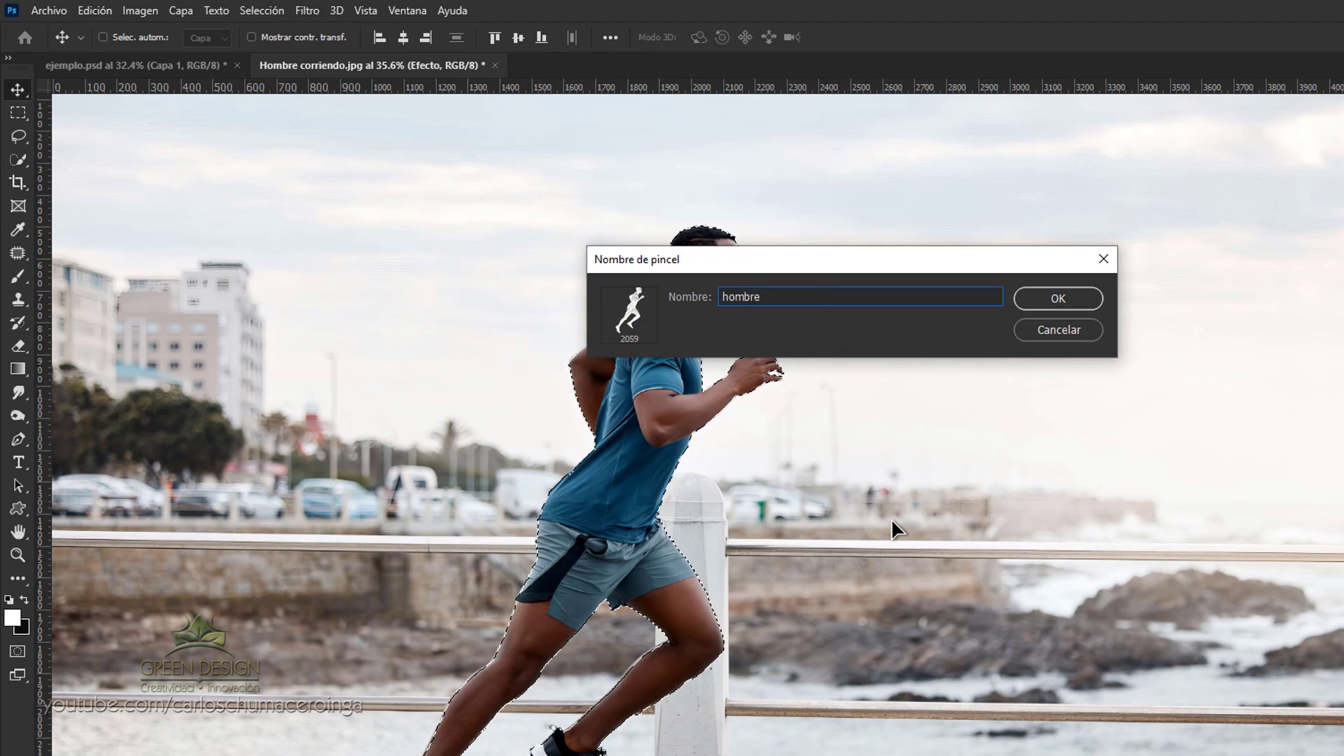
click(1050, 299)
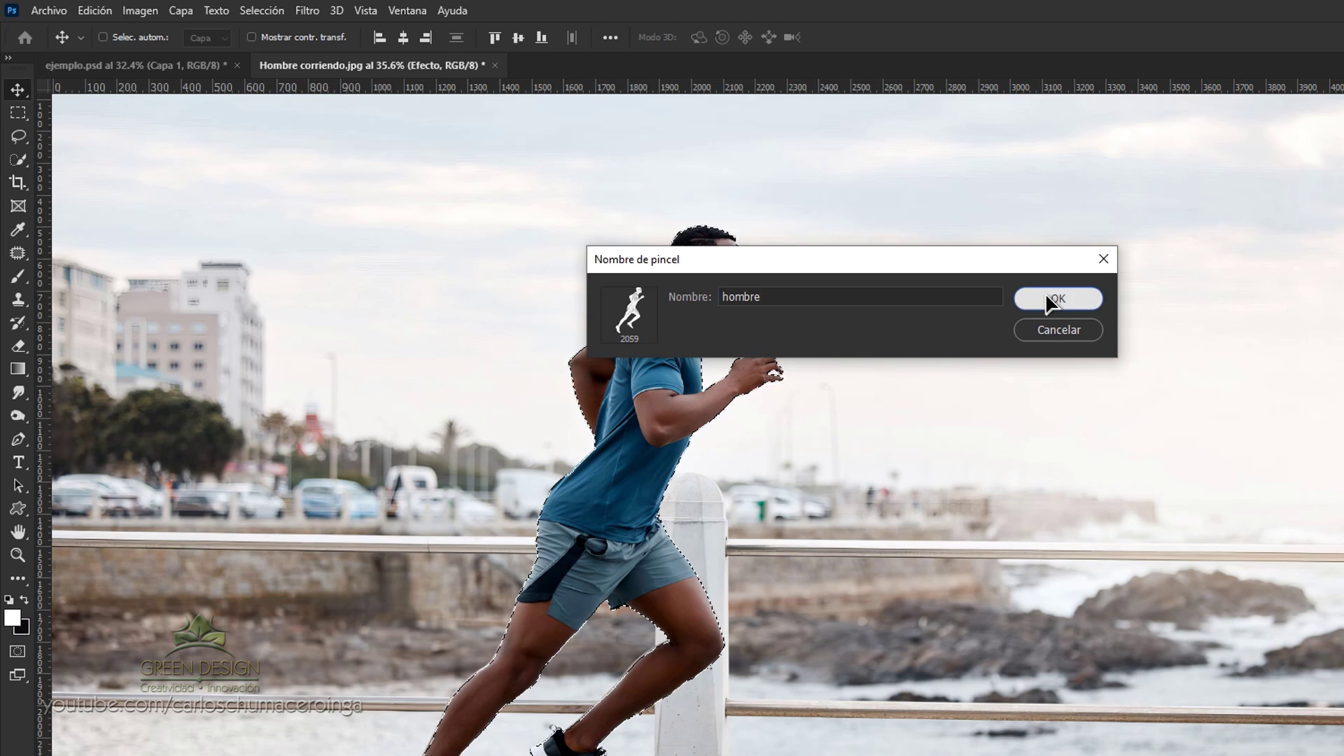
key(b)
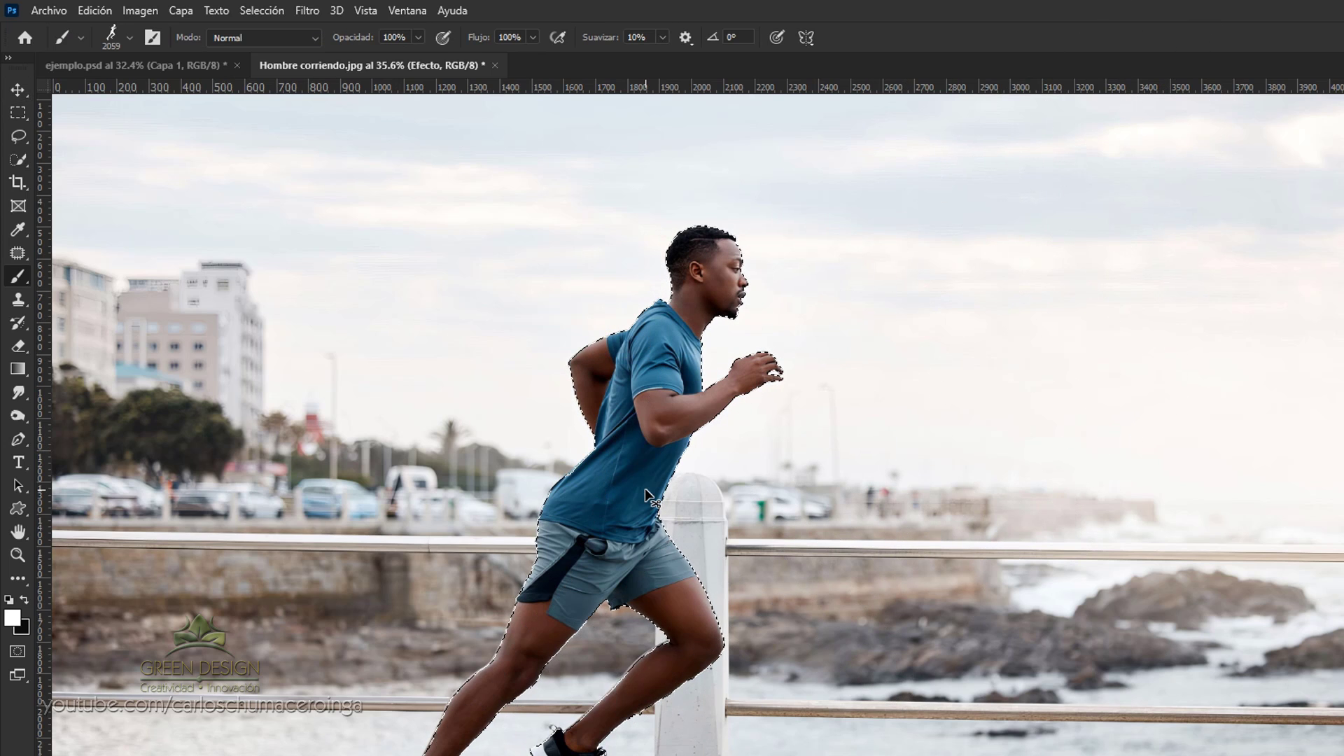
key(ctrl+d)
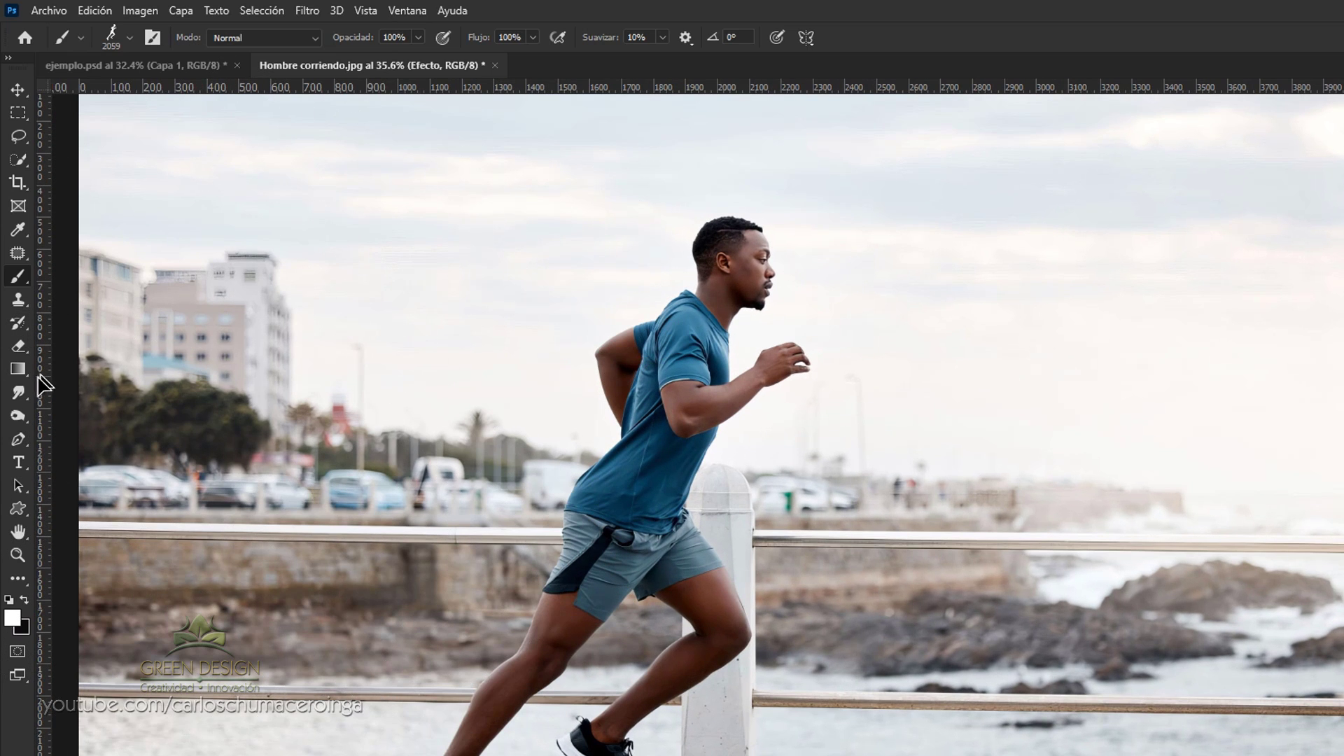
Switch to the Smudge tool and load the 2059 px runner-shaped brush preset
click(19, 393)
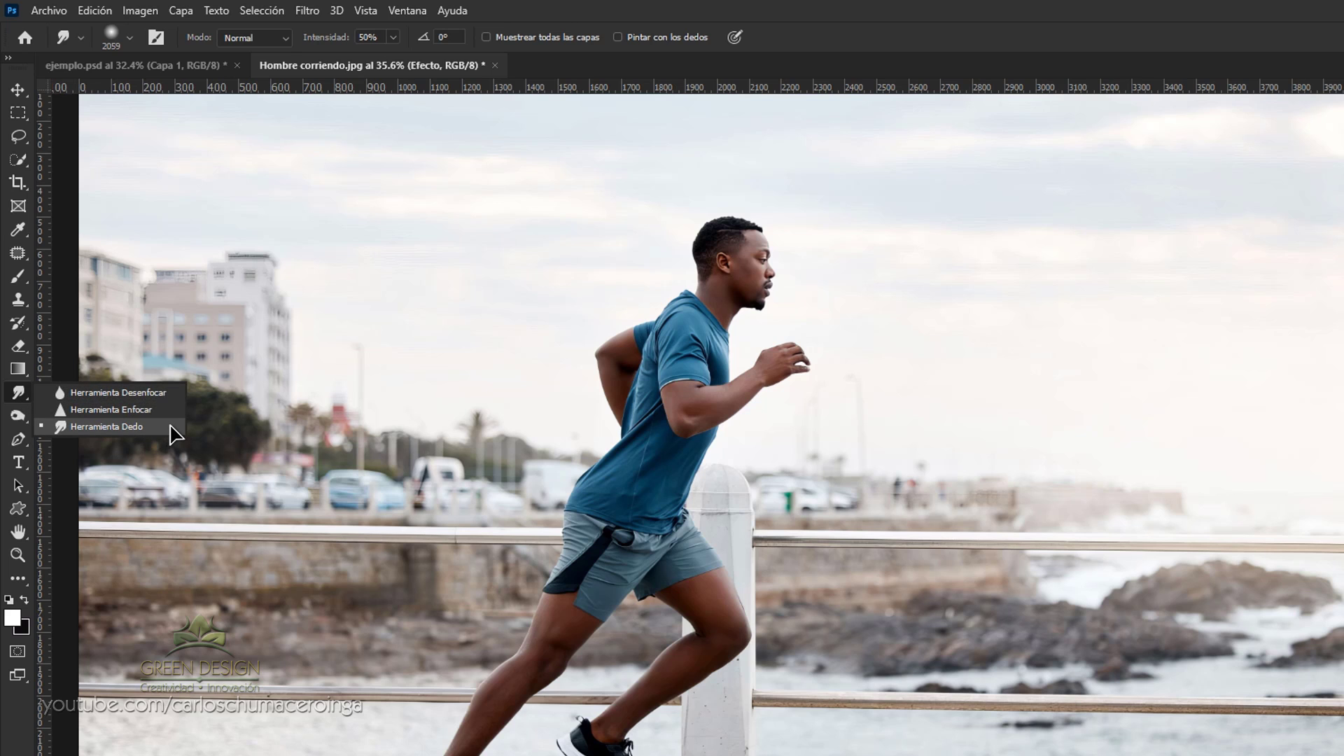
click(106, 427)
drag(789, 373, 595, 378)
right_click(713, 343)
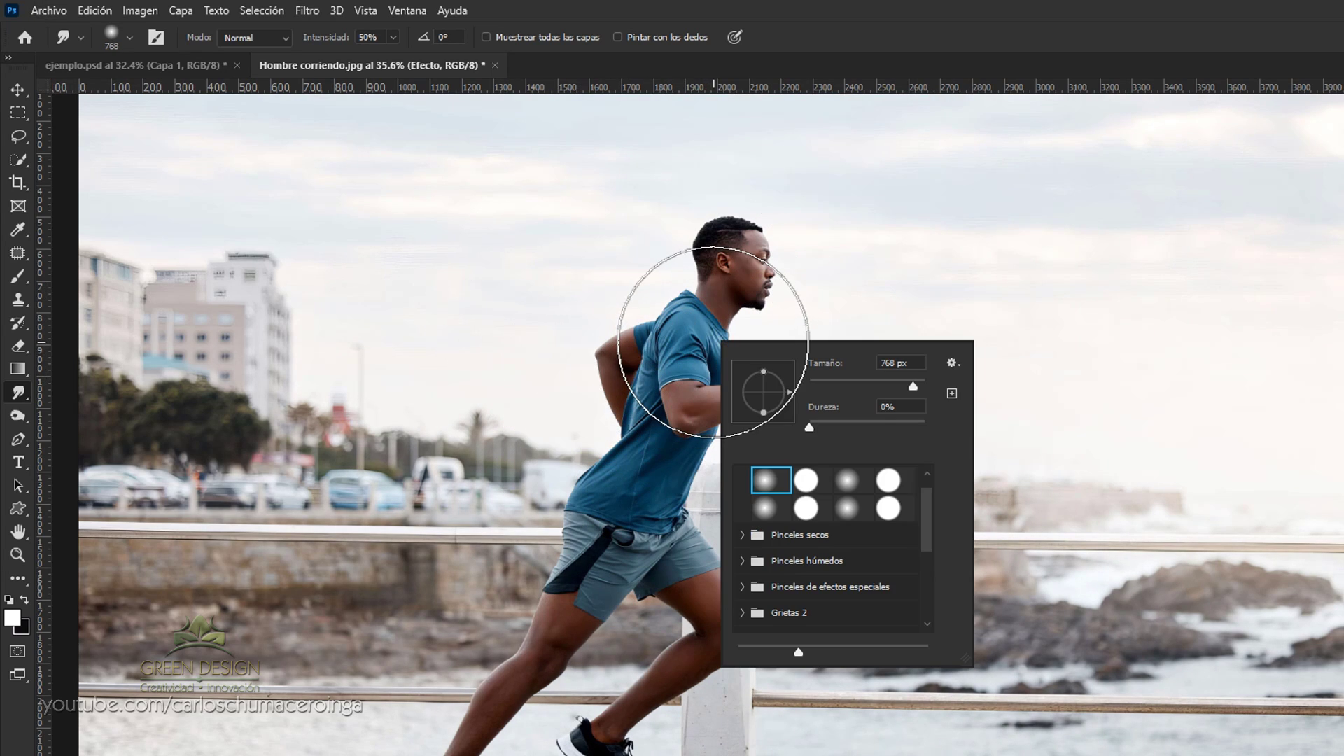
drag(925, 497, 926, 592)
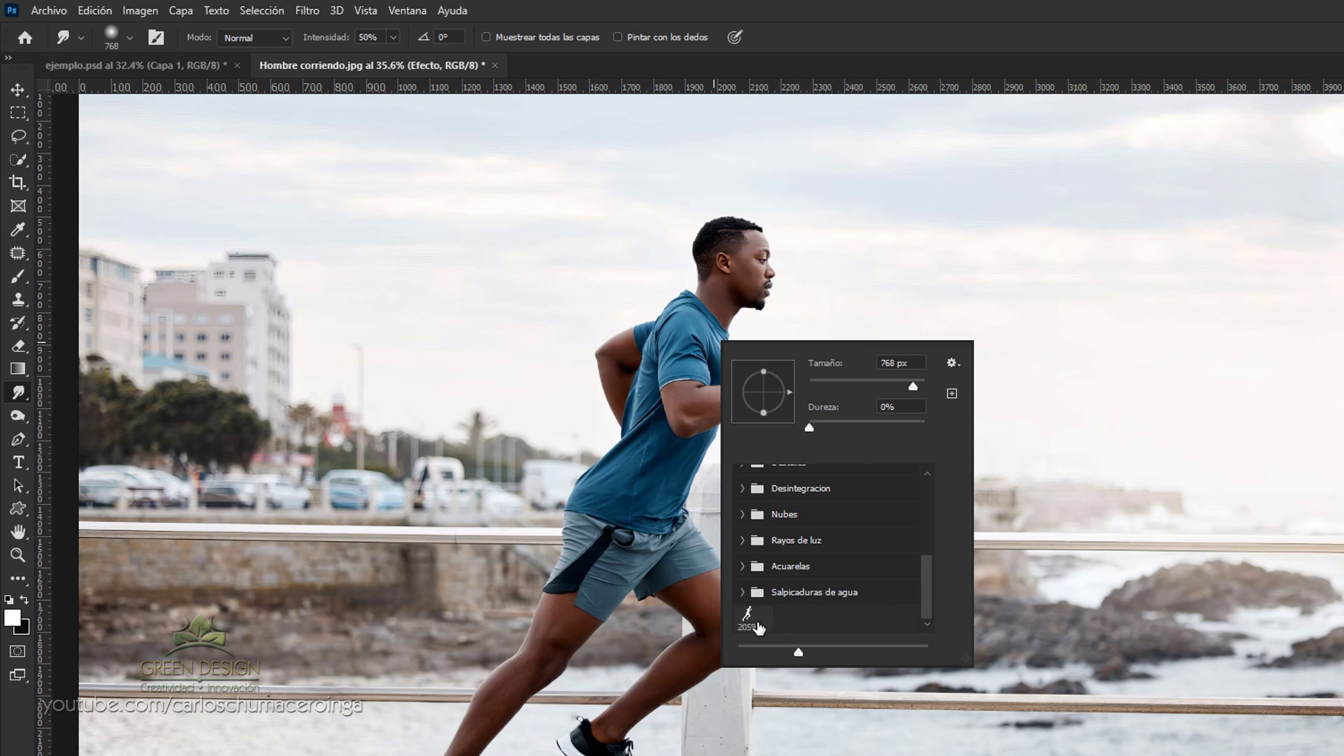
click(749, 617)
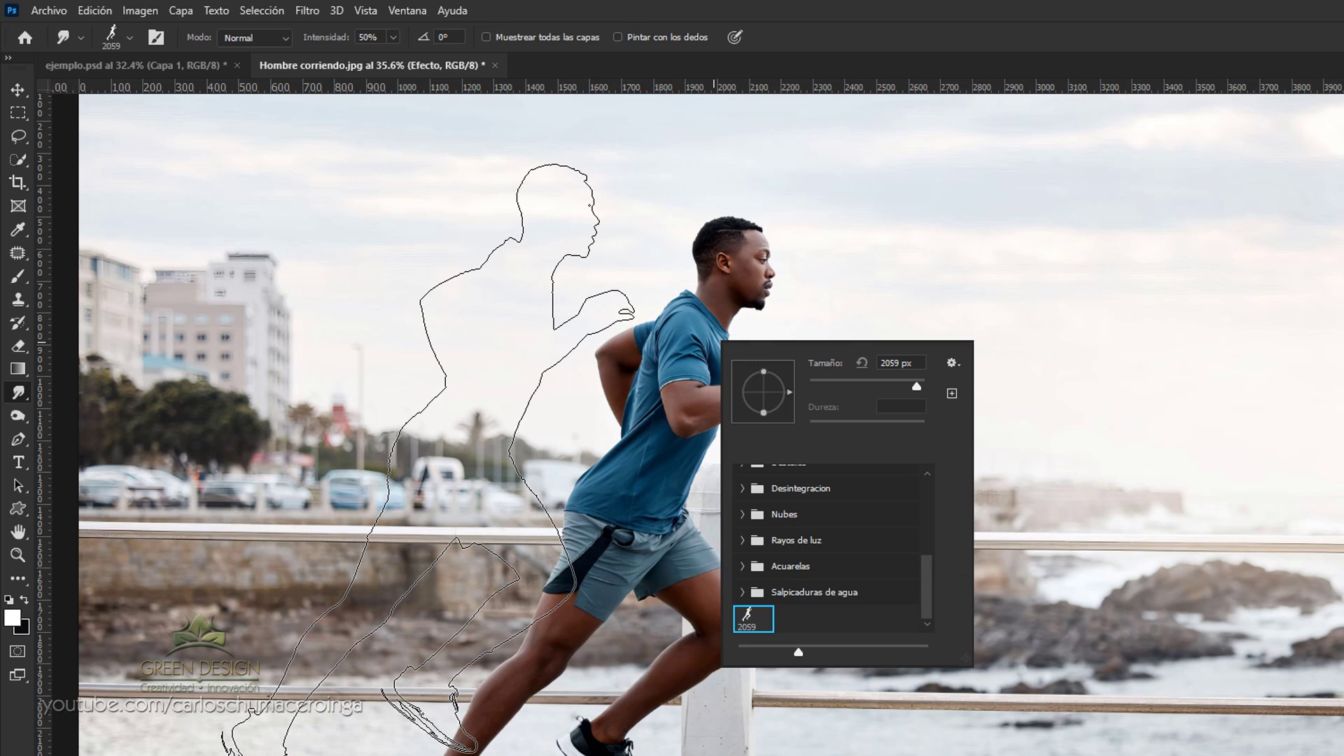
click(402, 10)
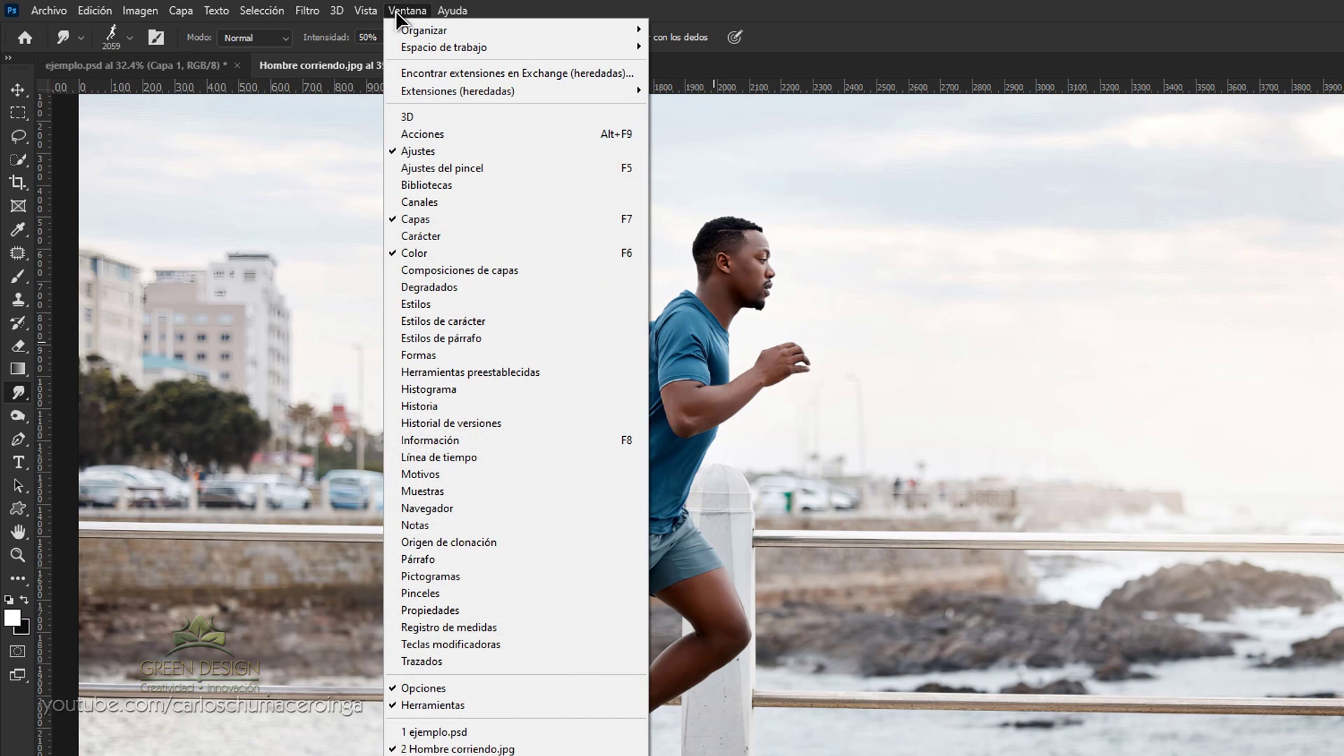
Adjust Espaciado in Brush Settings so the brush stamps separate runner copies
click(611, 168)
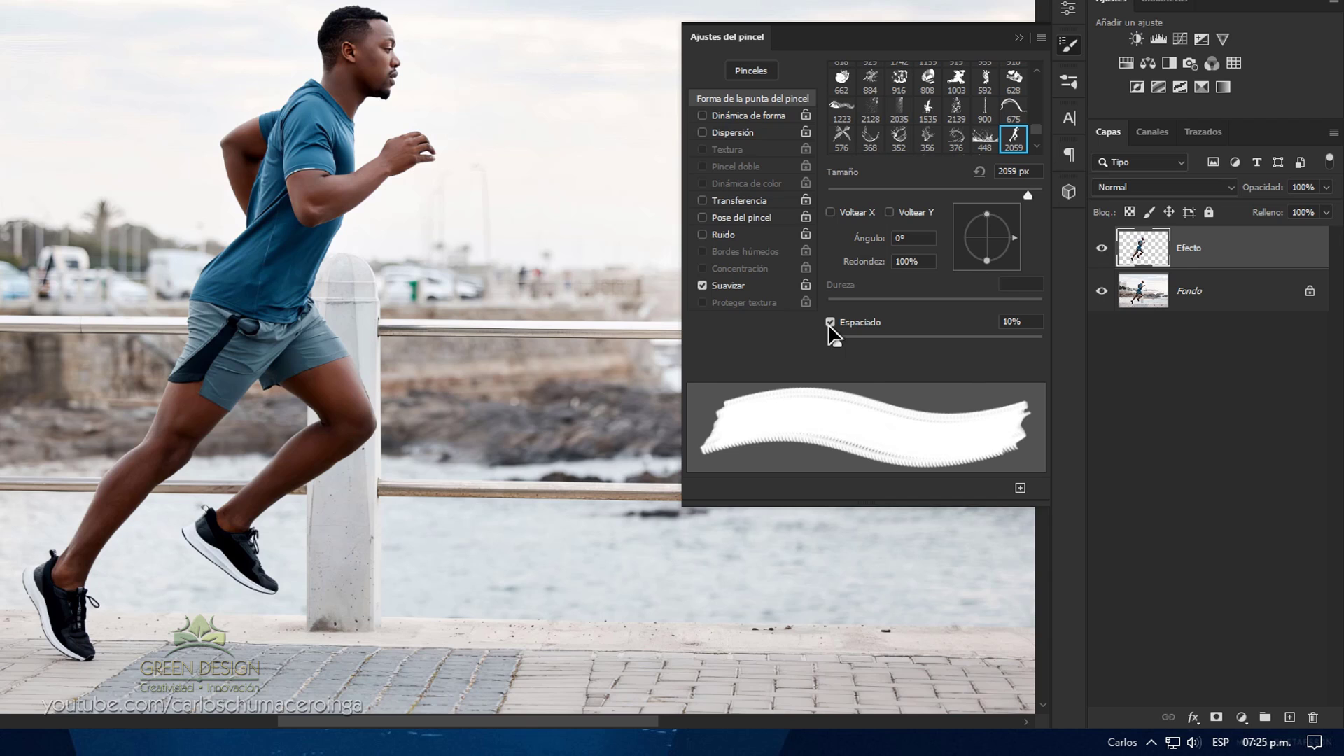
click(831, 323)
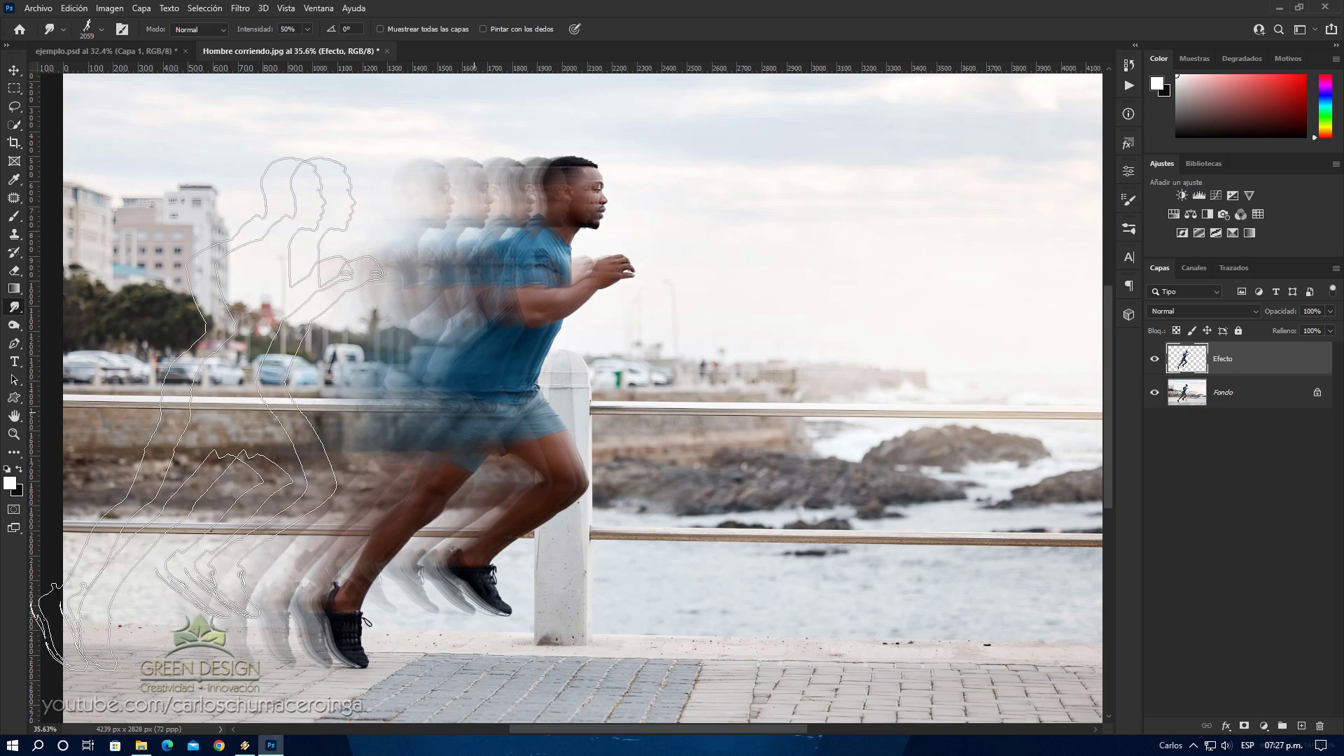
Load the saved 'hombre 01' channel back as a selection around the runner
key(ctrl+0)
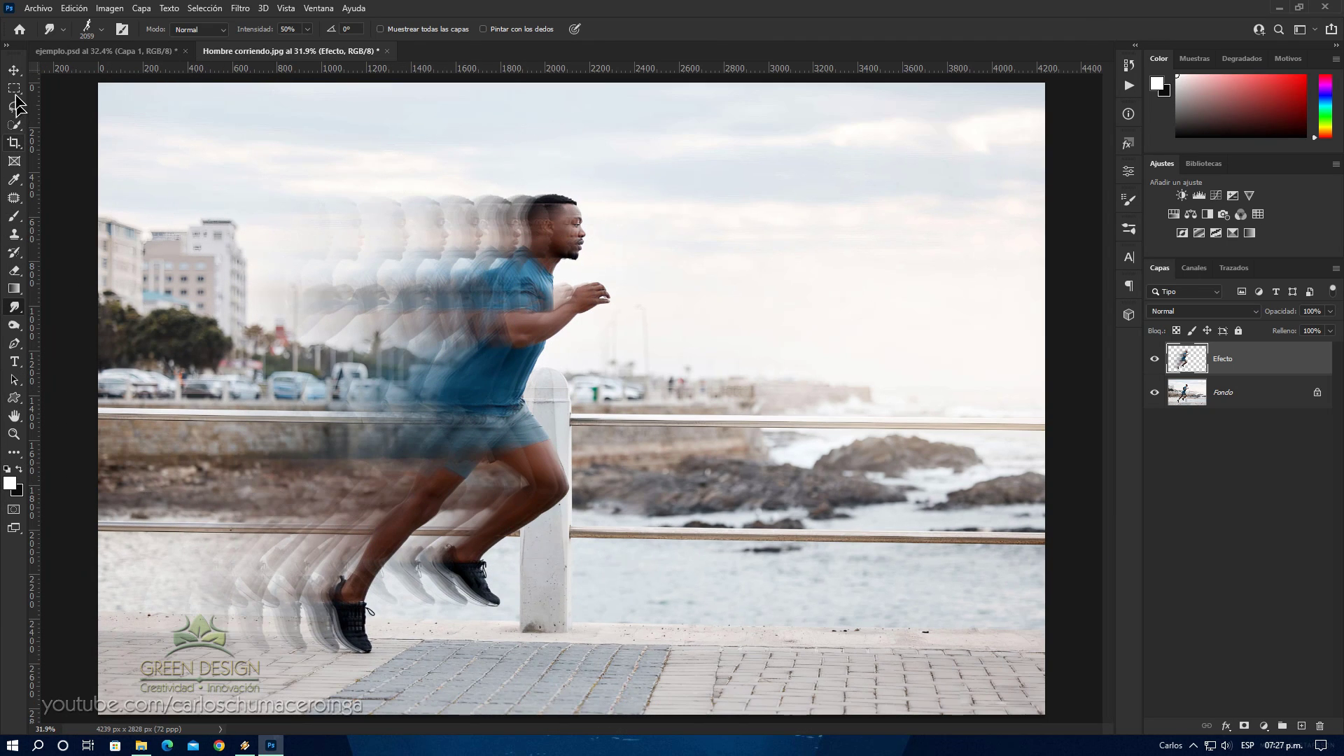
click(13, 72)
scroll(445, 187, up, 1)
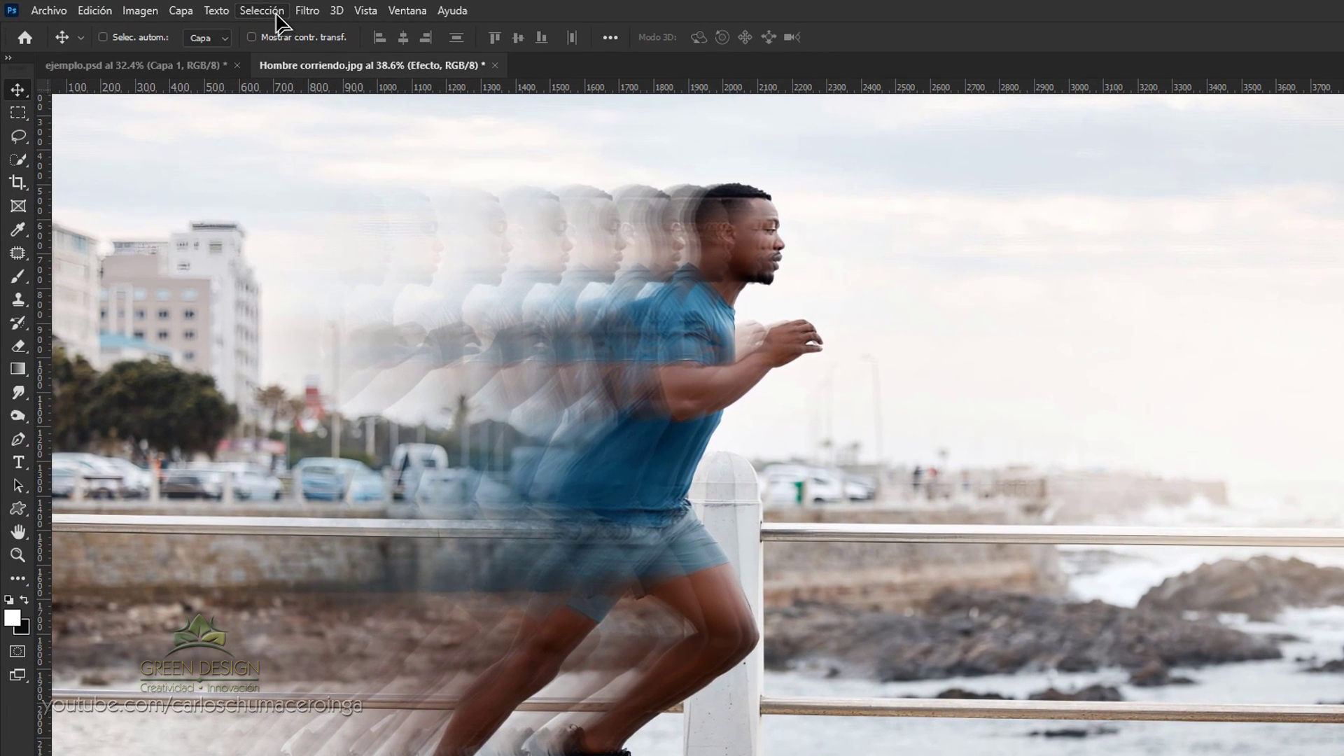
click(269, 12)
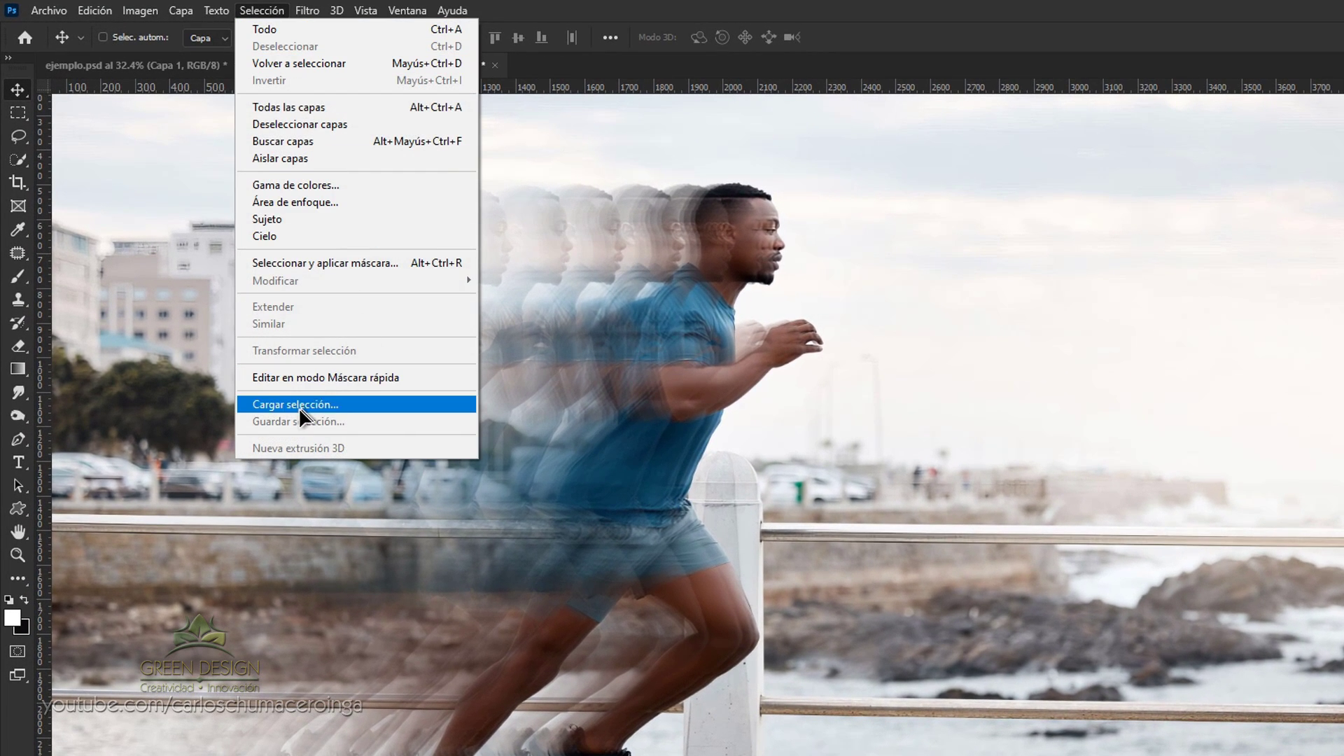
click(359, 406)
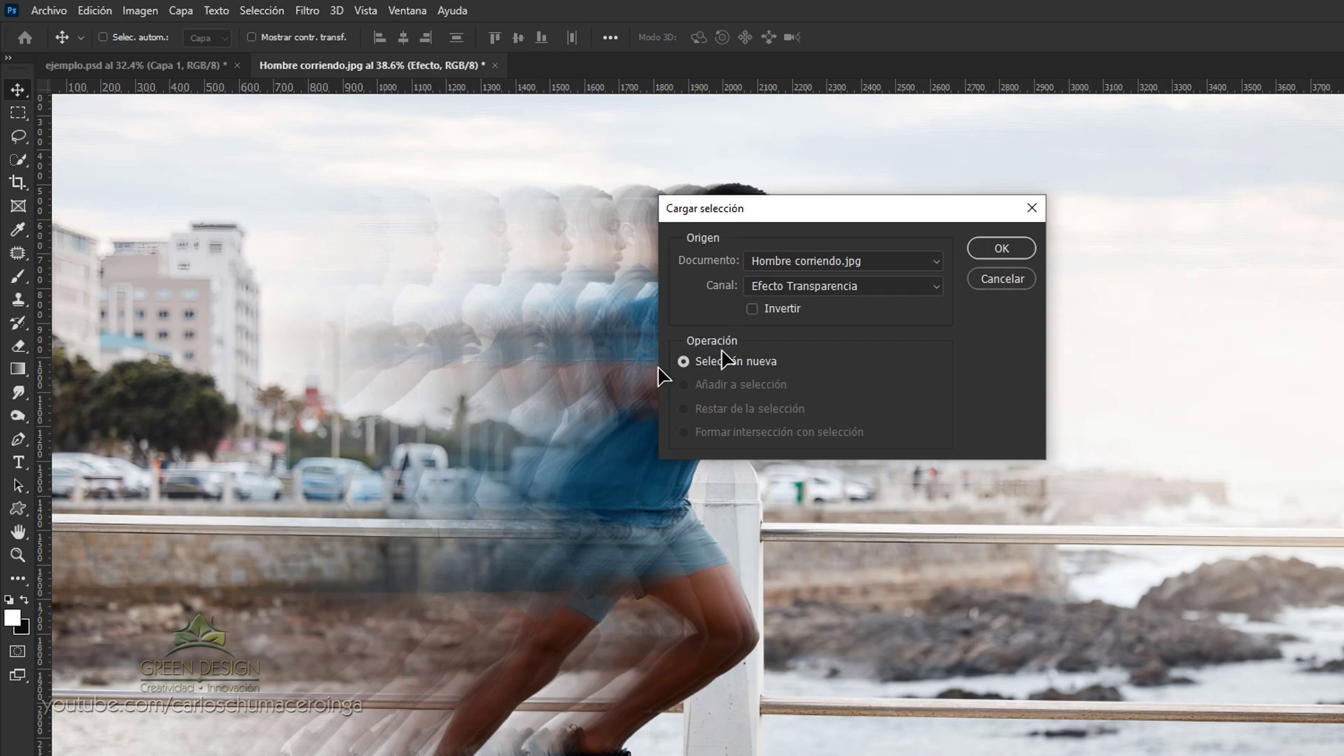
click(908, 288)
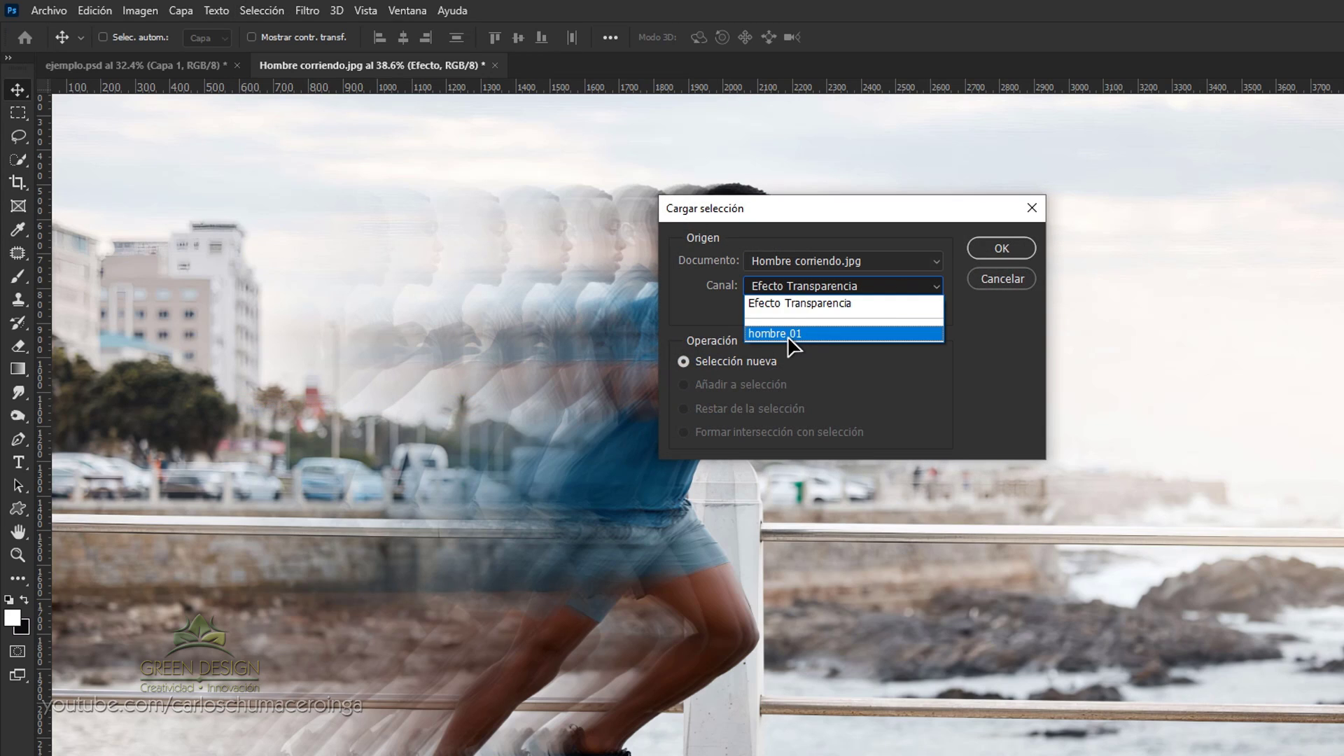
click(791, 335)
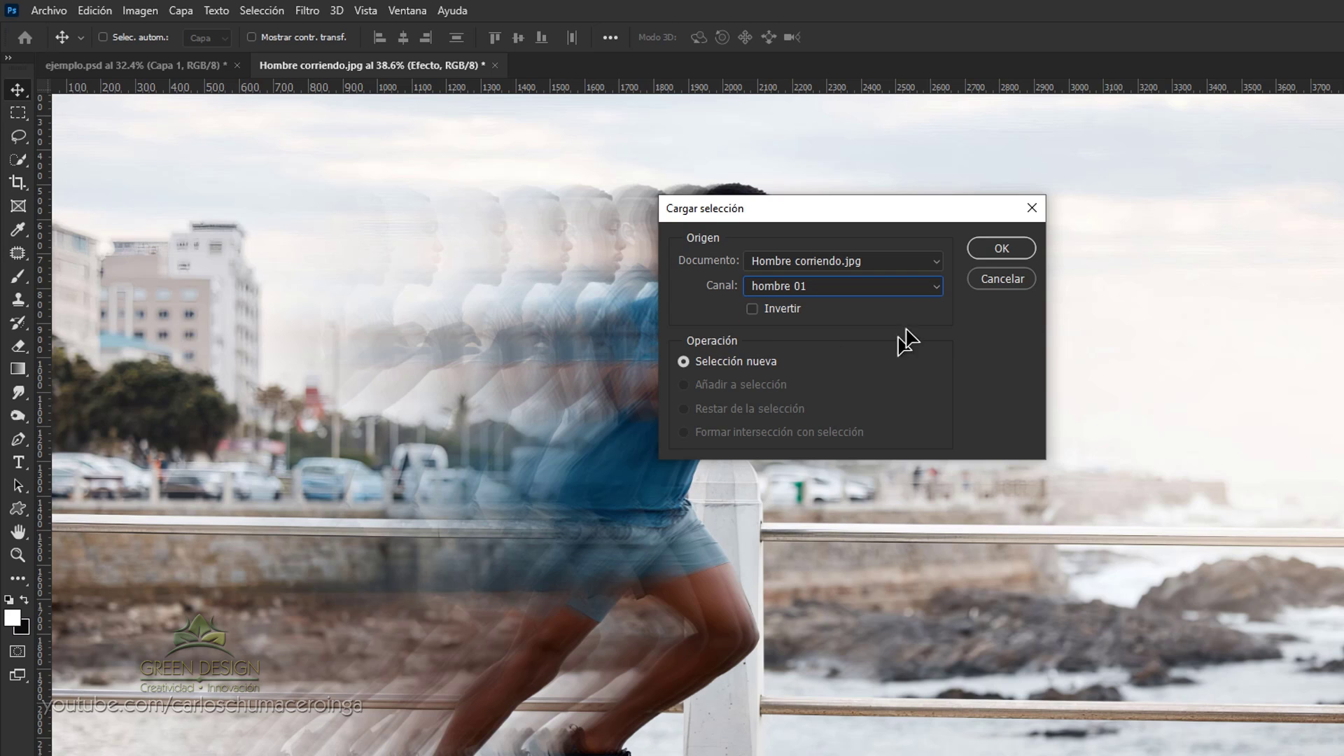
click(1001, 249)
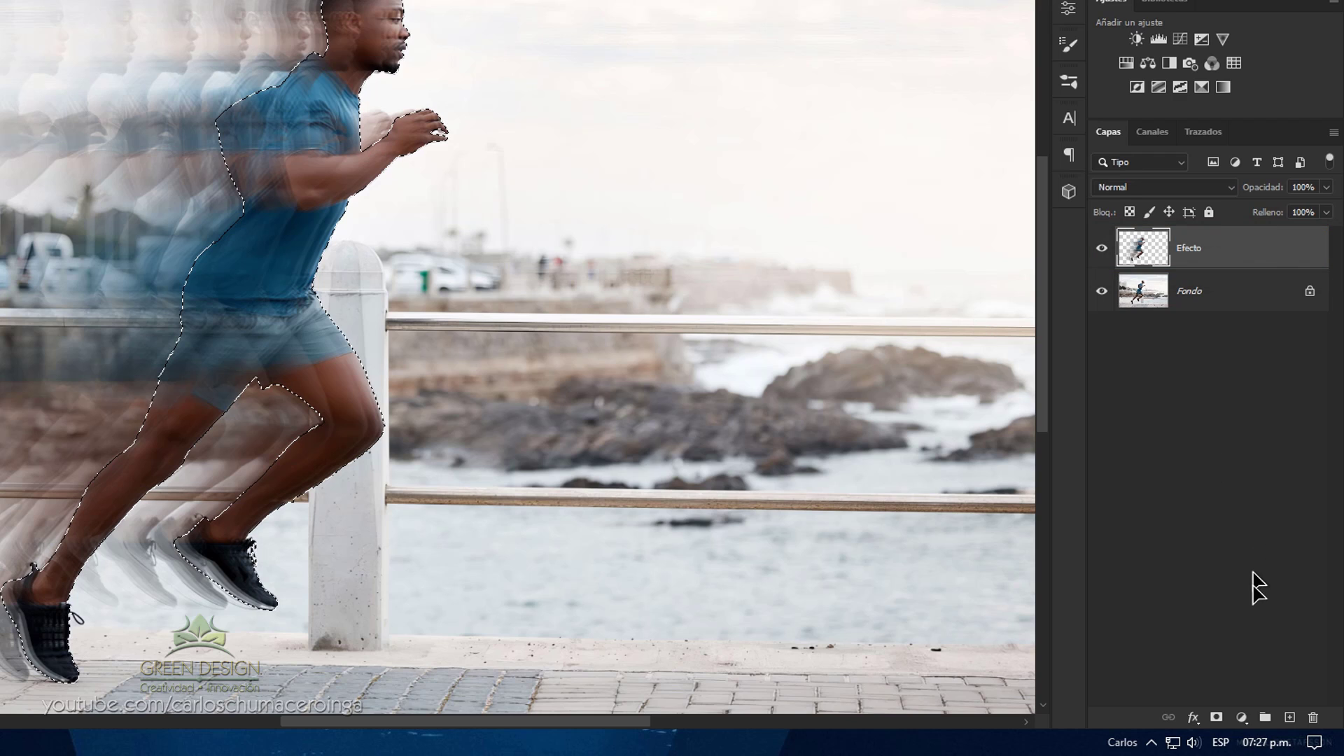
Add an Alt layer mask to Efecto that hides the selected runner area
key(alt)
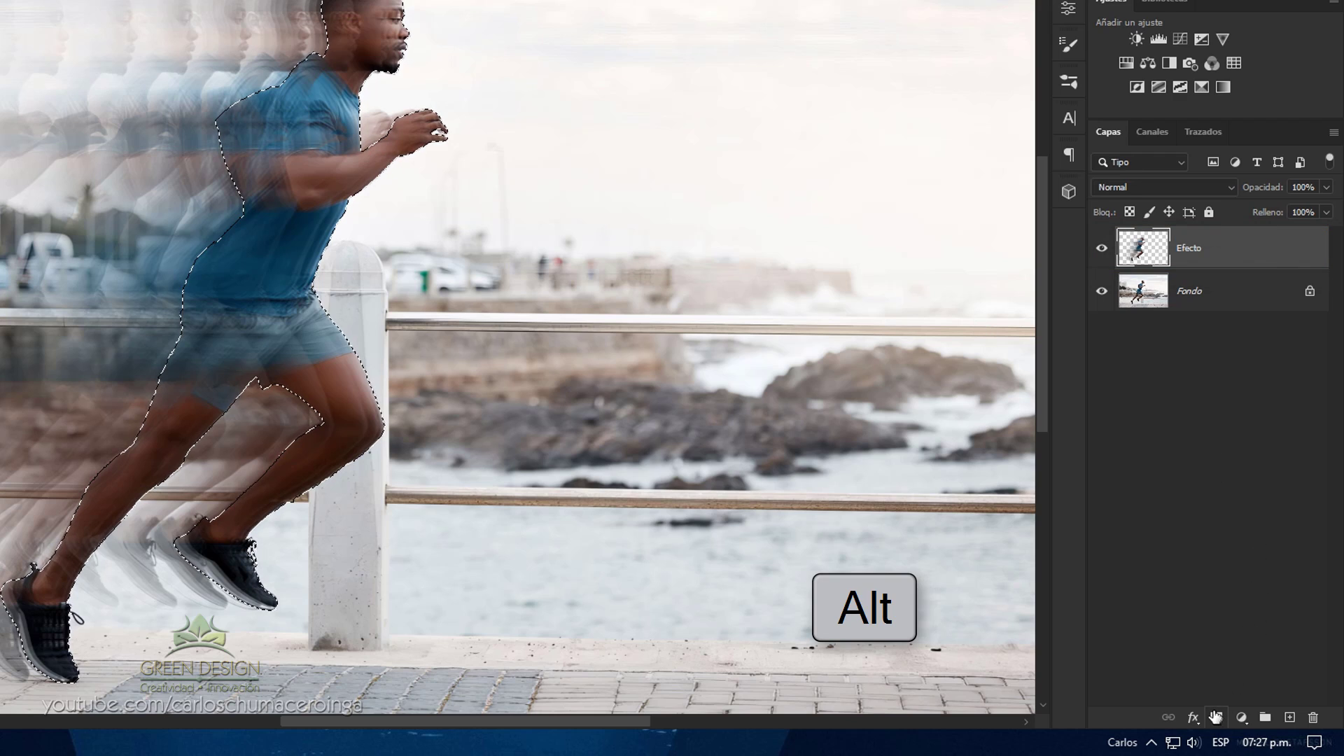
alt+click(1215, 717)
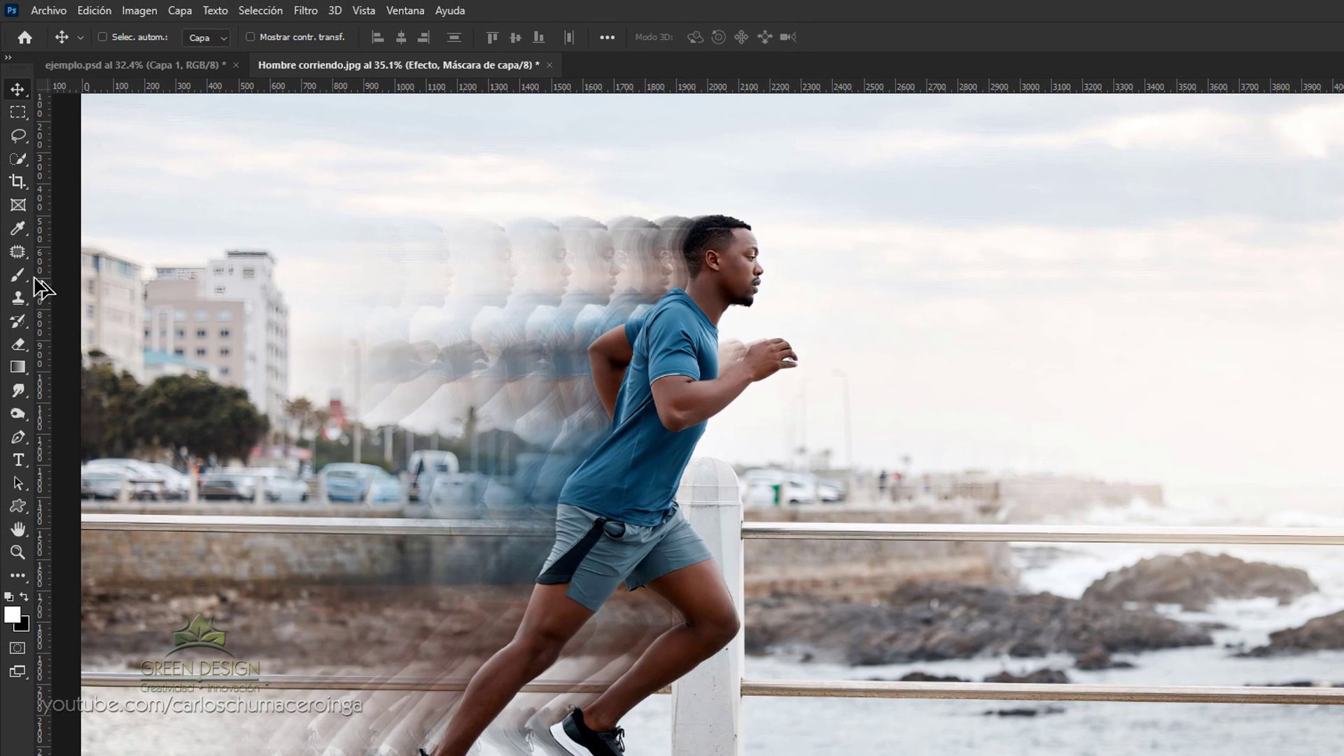
Choose the Brush tool with a soft round 0% hardness tip at 828 px
click(18, 276)
right_click(19, 278)
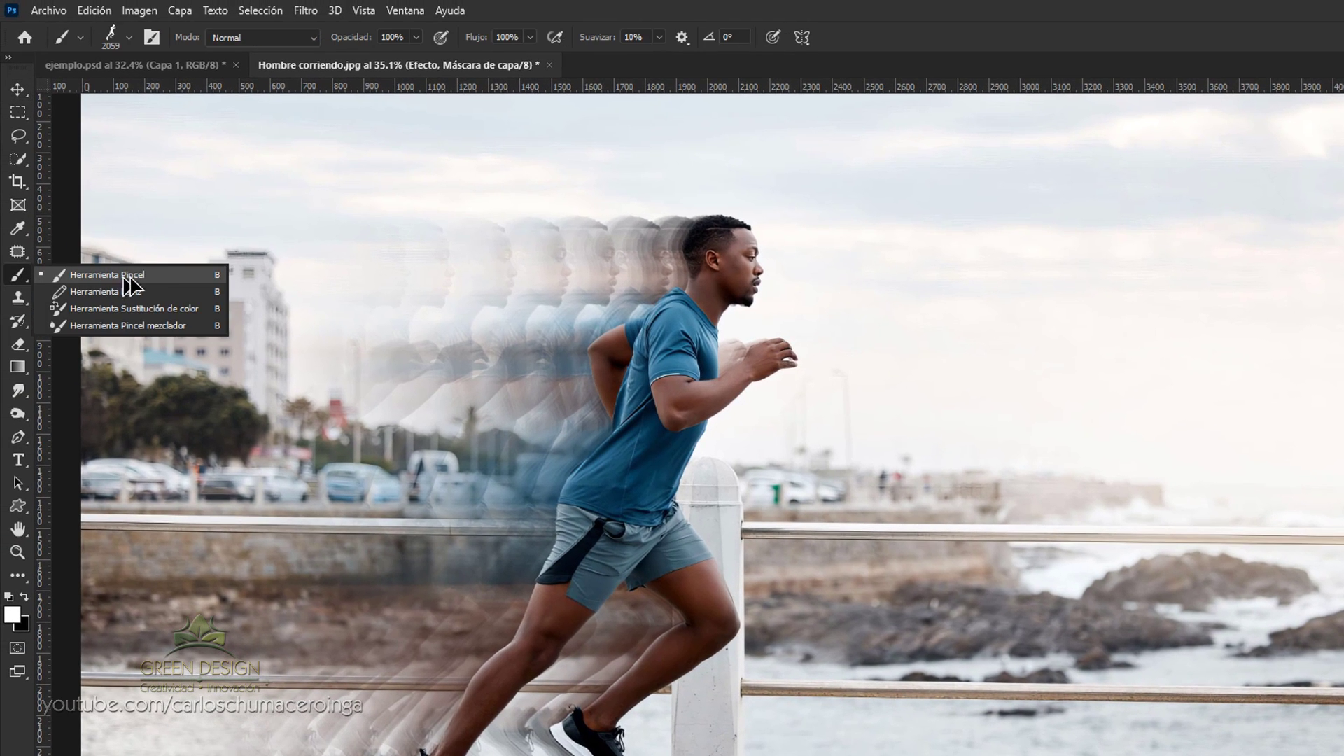
click(194, 276)
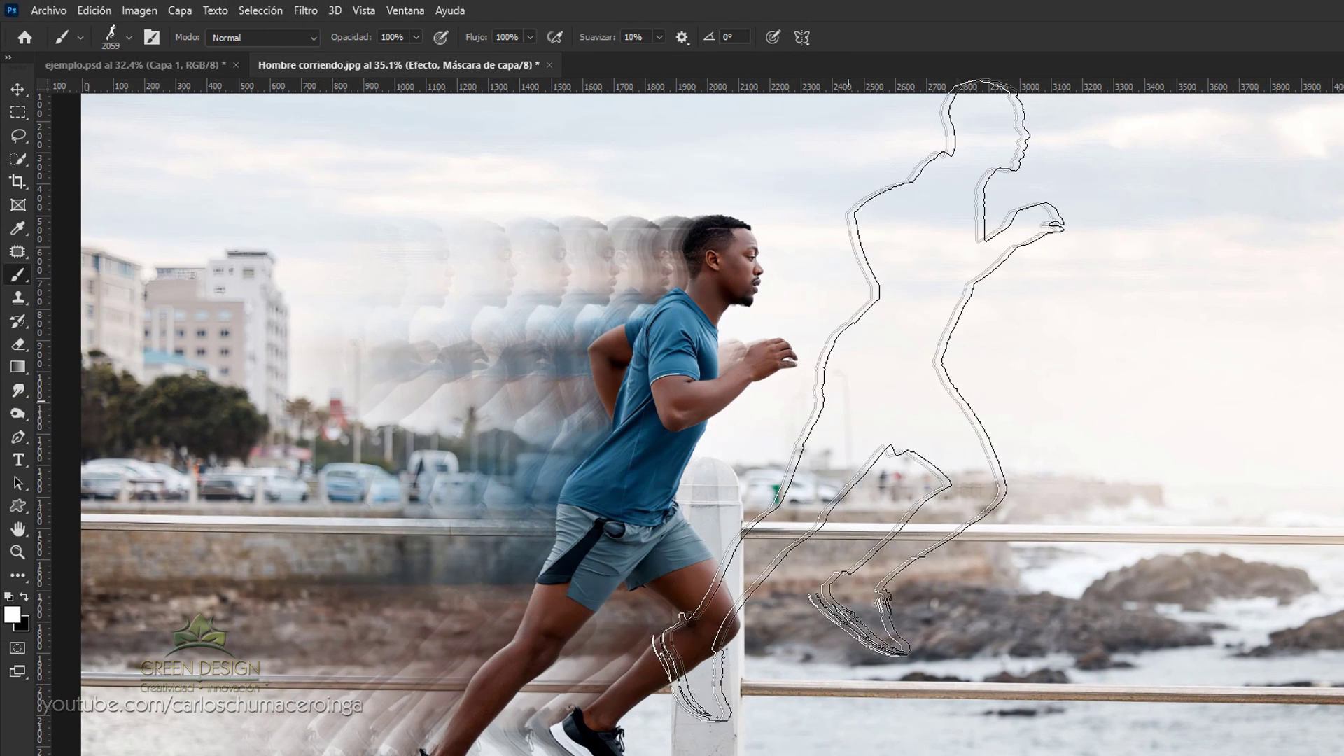
right_click(860, 396)
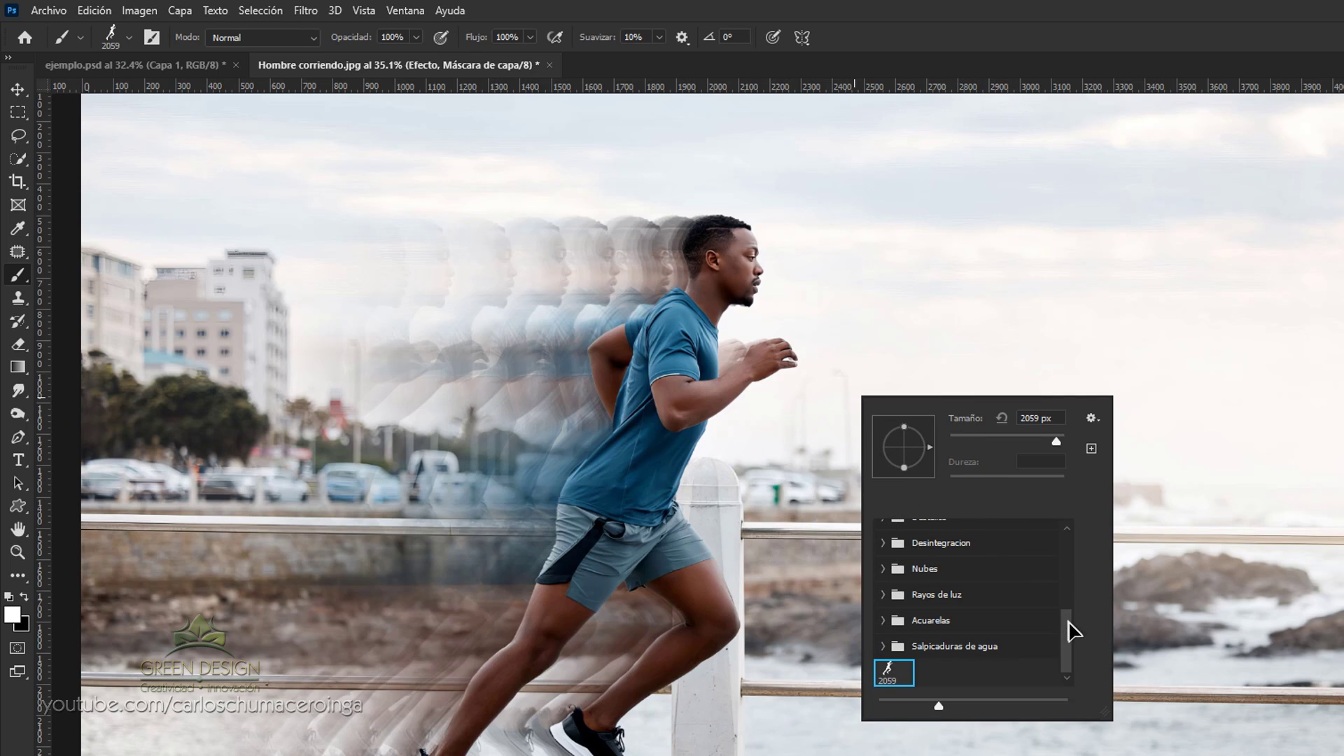
drag(1069, 622, 1069, 543)
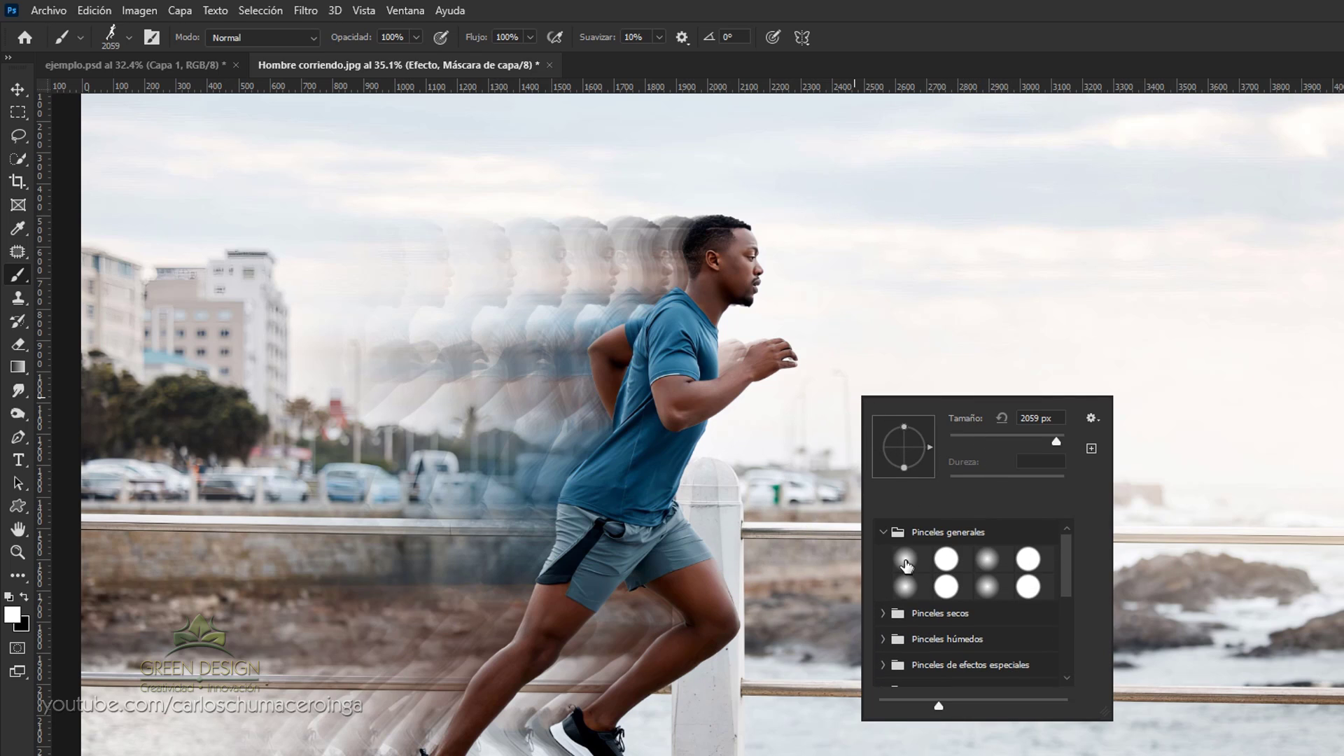
click(906, 562)
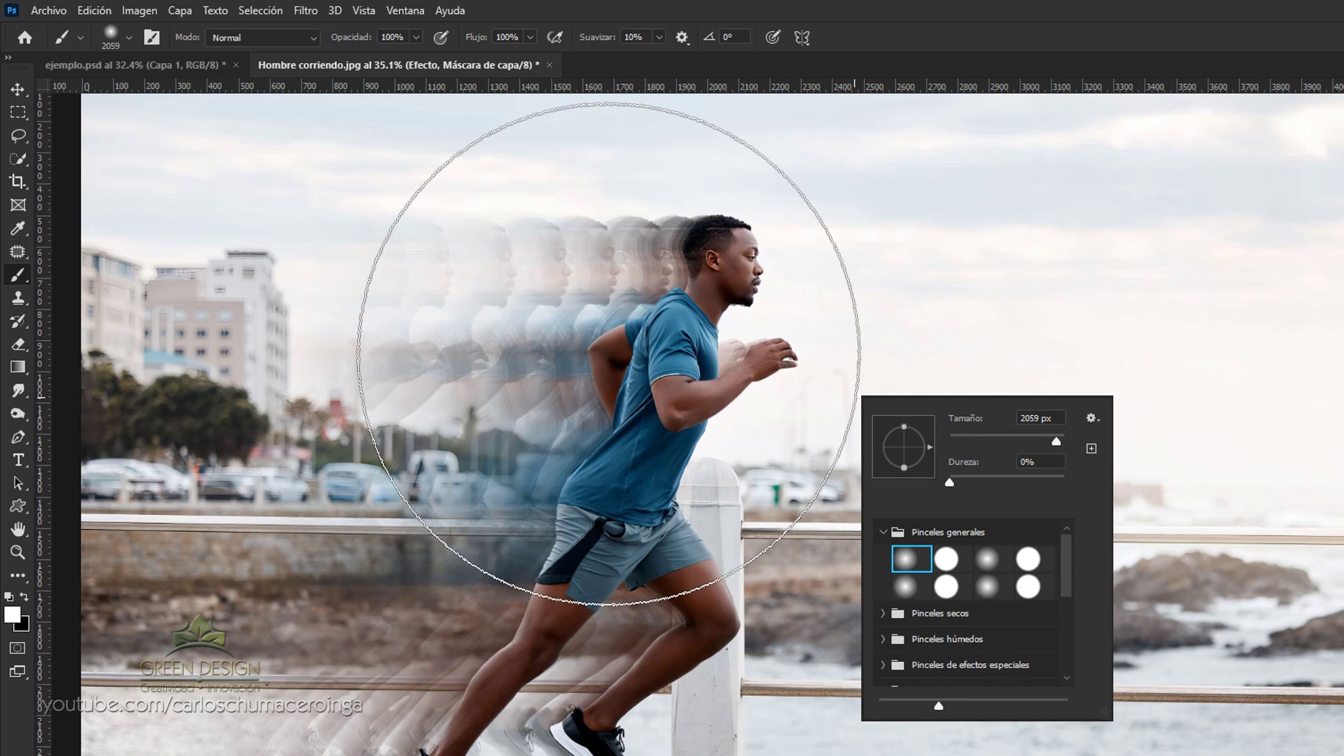
drag(586, 380, 474, 360)
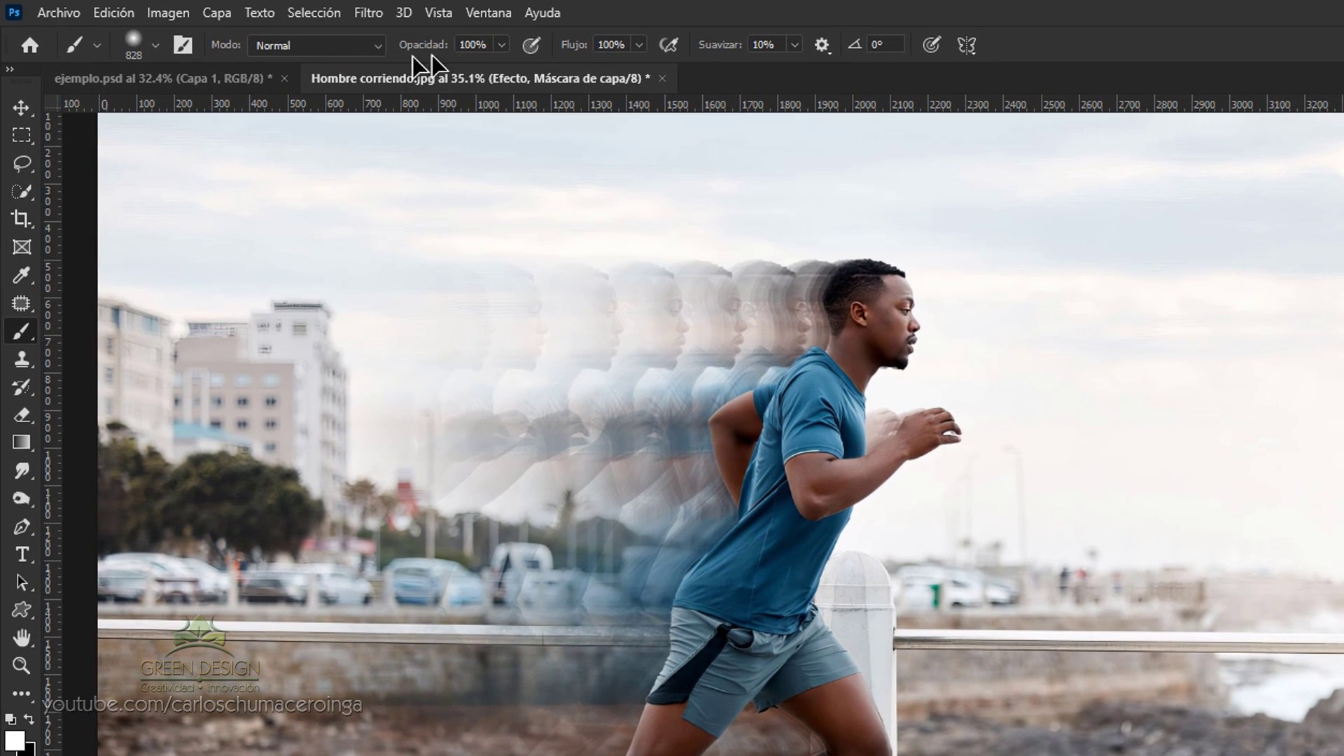
Set the brush opacity to 35%
click(482, 44)
text(35)
scroll(657, 210, up, 5)
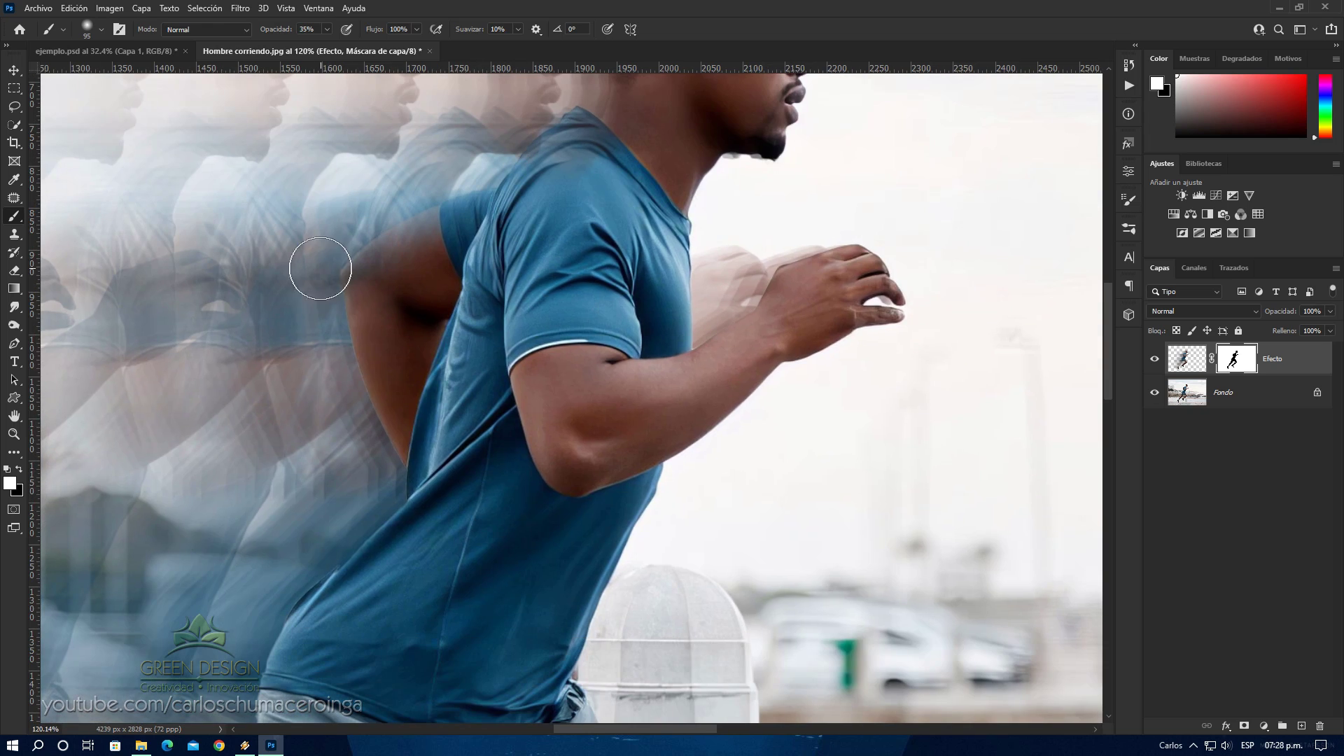
Paint black and white mask touch-ups around the runner's shorts, thigh and shoe
scroll(320, 275, down, 5)
drag(422, 510, 474, 306)
scroll(474, 308, down, 3)
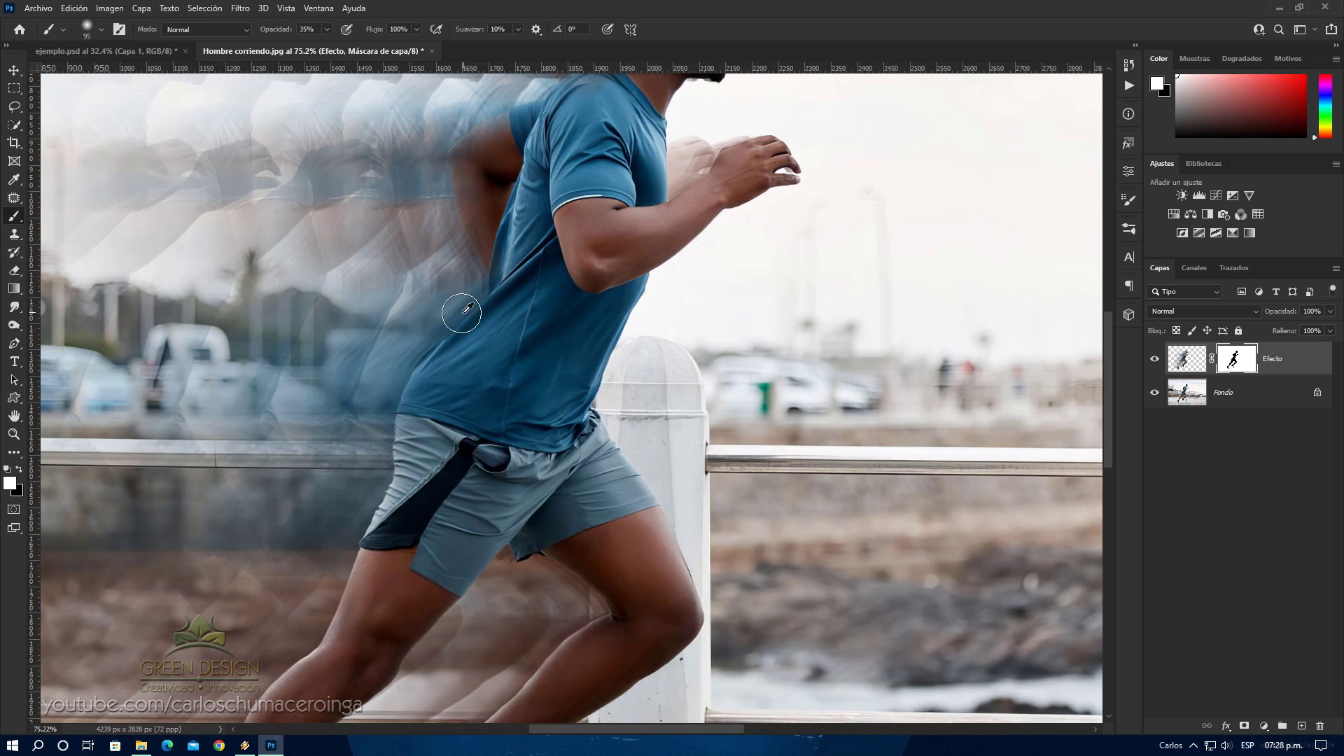
scroll(364, 574, up, 2)
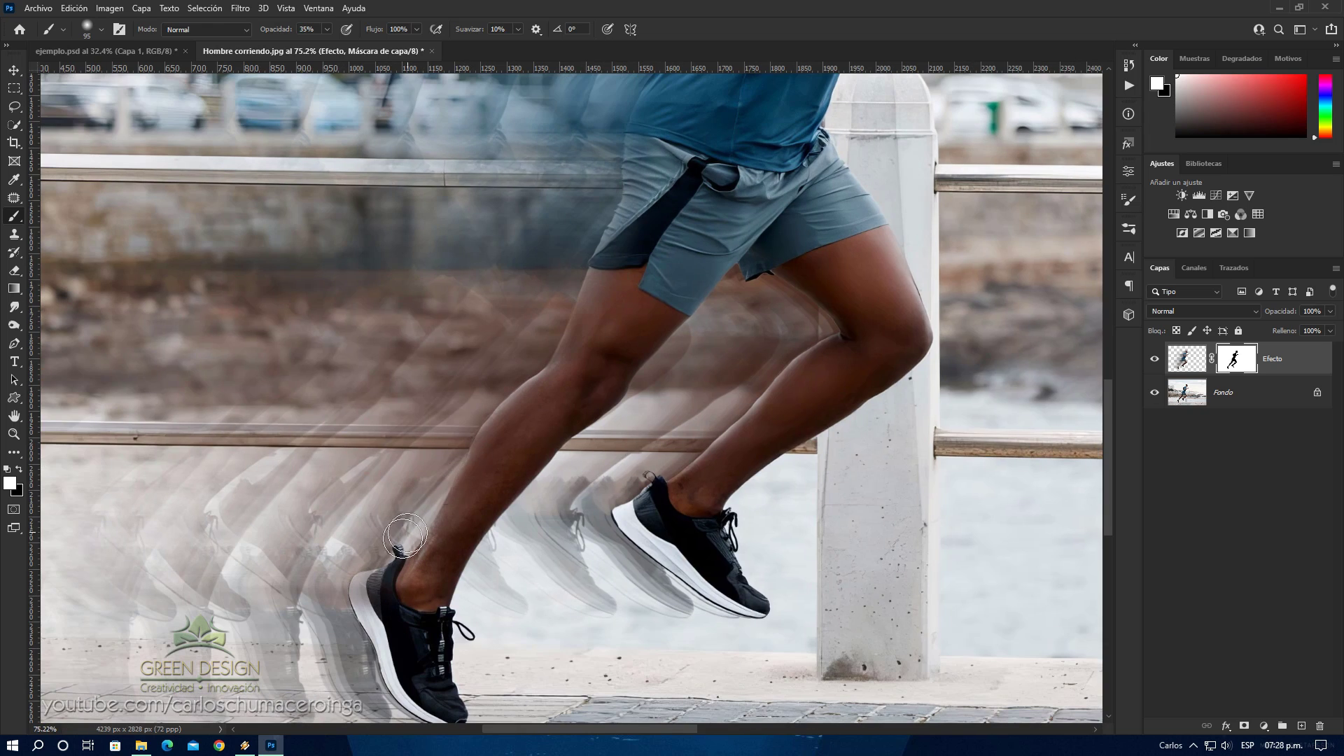
drag(741, 308, 570, 363)
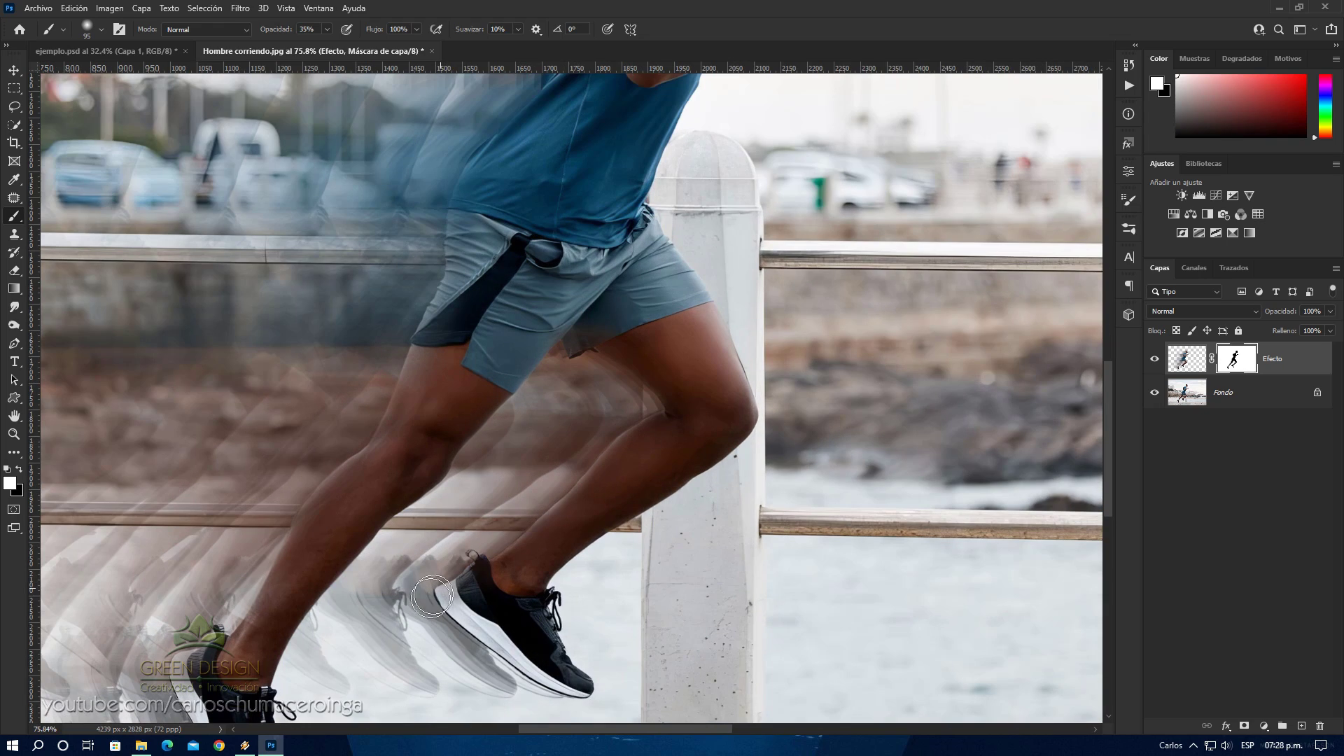
scroll(660, 399, down, 5)
scroll(497, 476, up, 8)
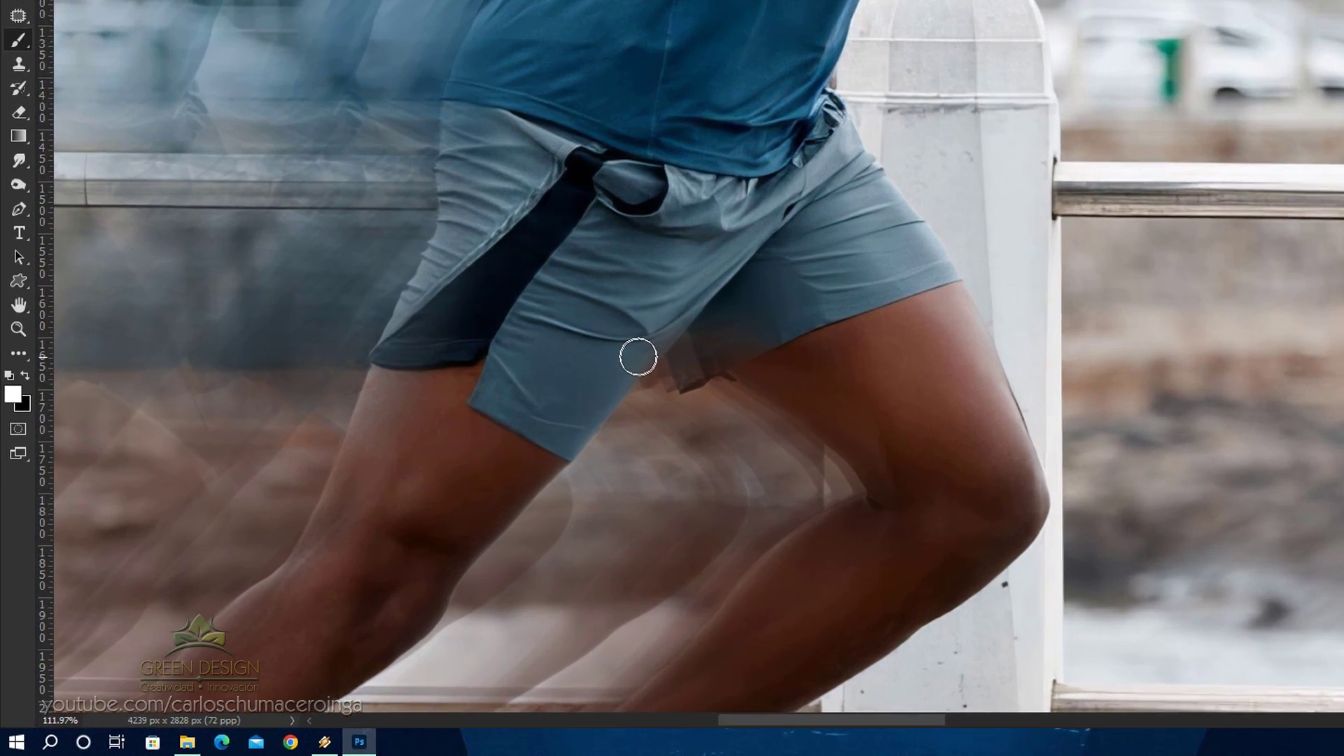
key(x)
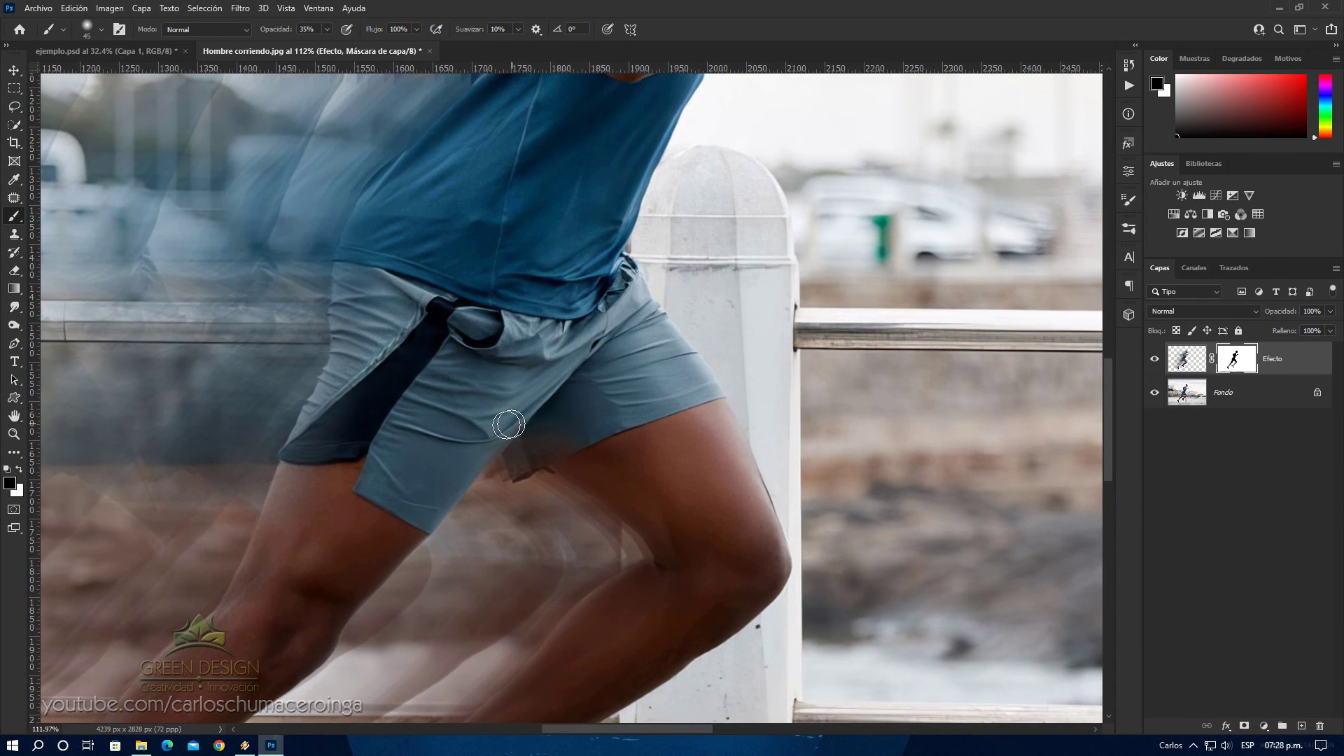
key(x)
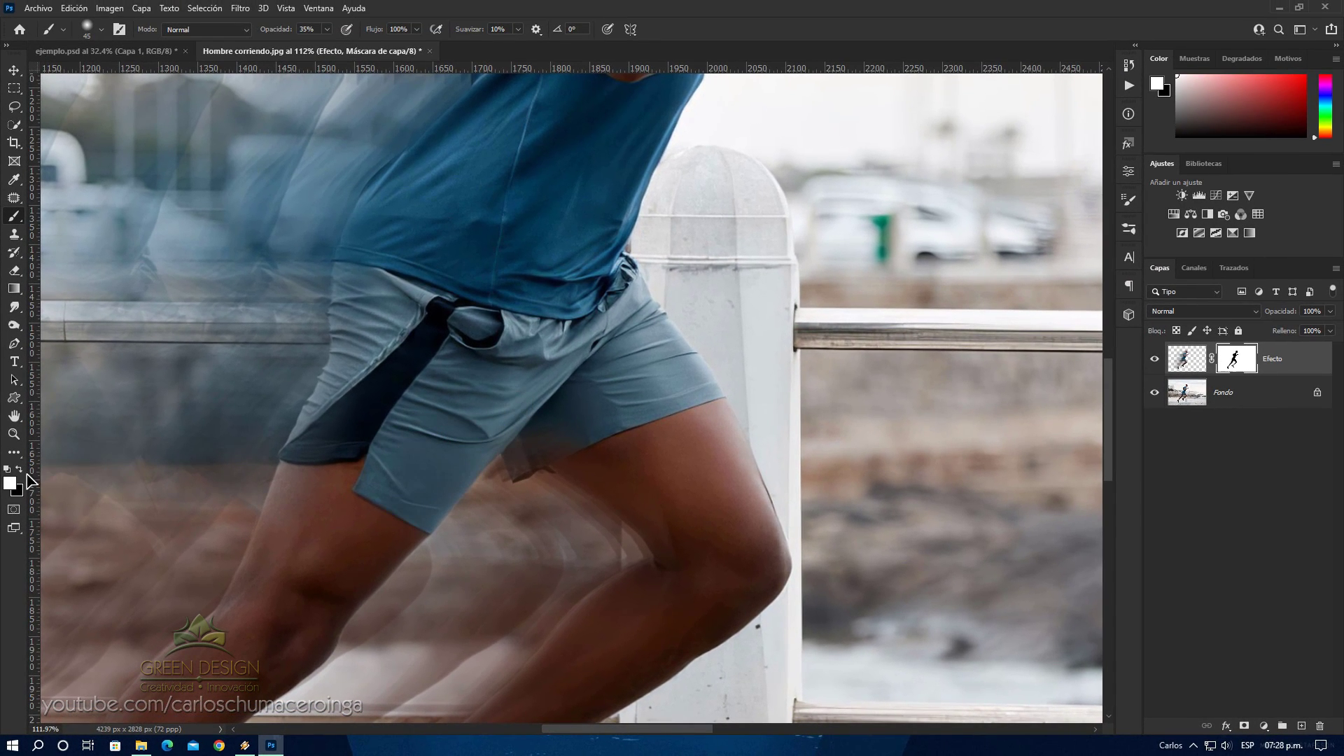
Refine the hand edge with a 68 px brush, then fit the image in the window
scroll(378, 441, down, 3)
scroll(570, 450, up, 3)
scroll(560, 501, up, 1)
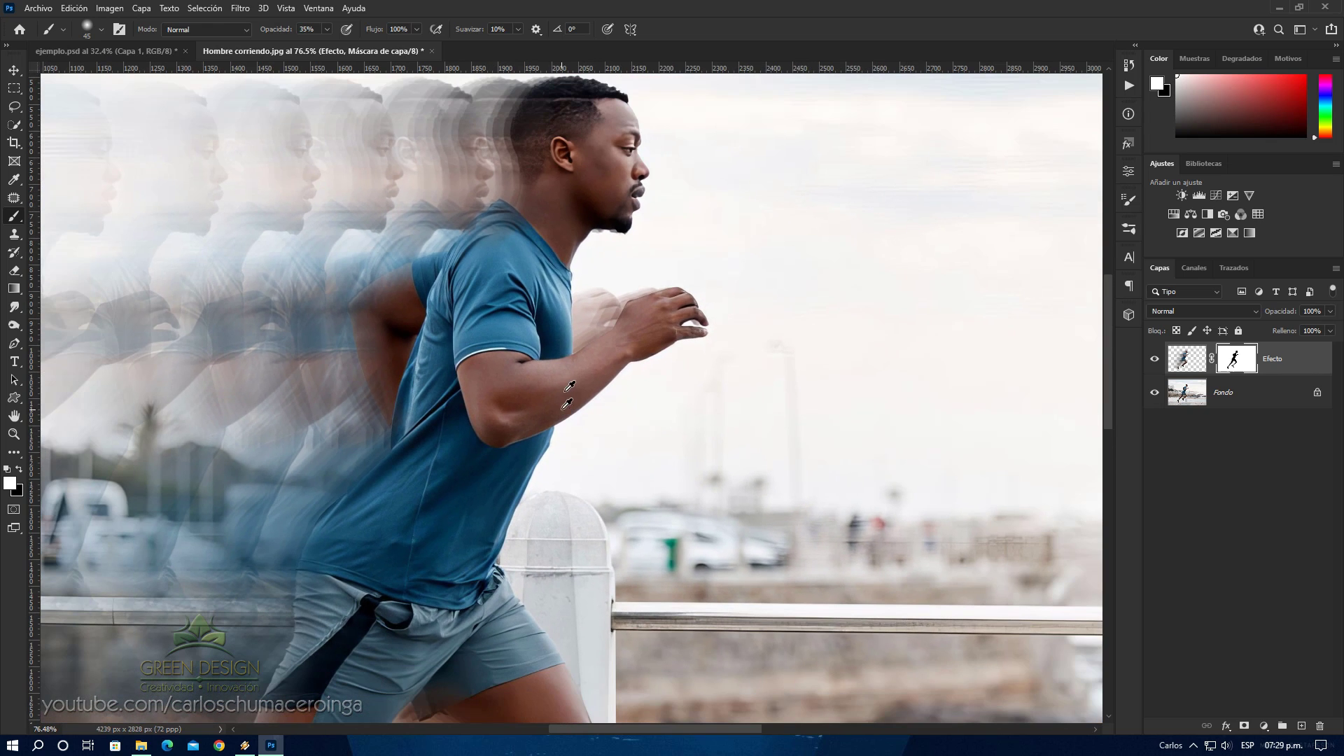
scroll(594, 277, up, 2)
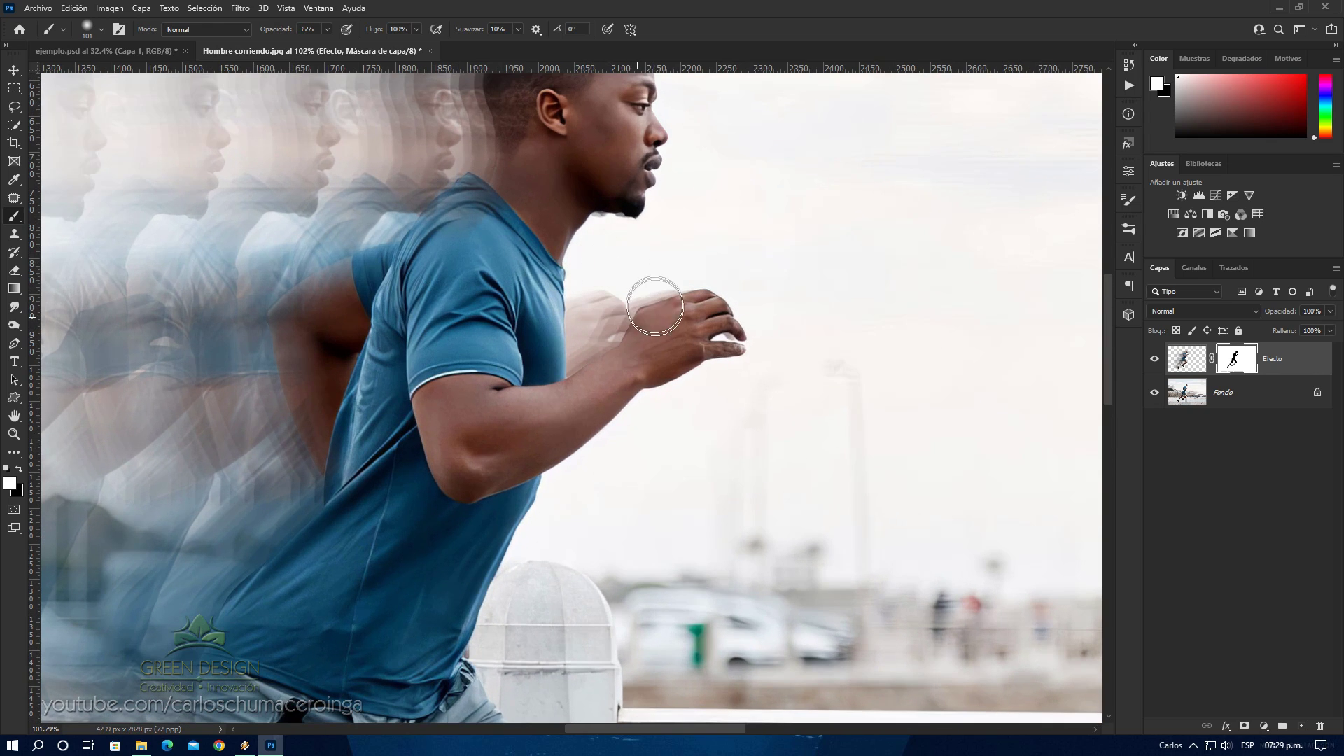
drag(645, 310, 674, 285)
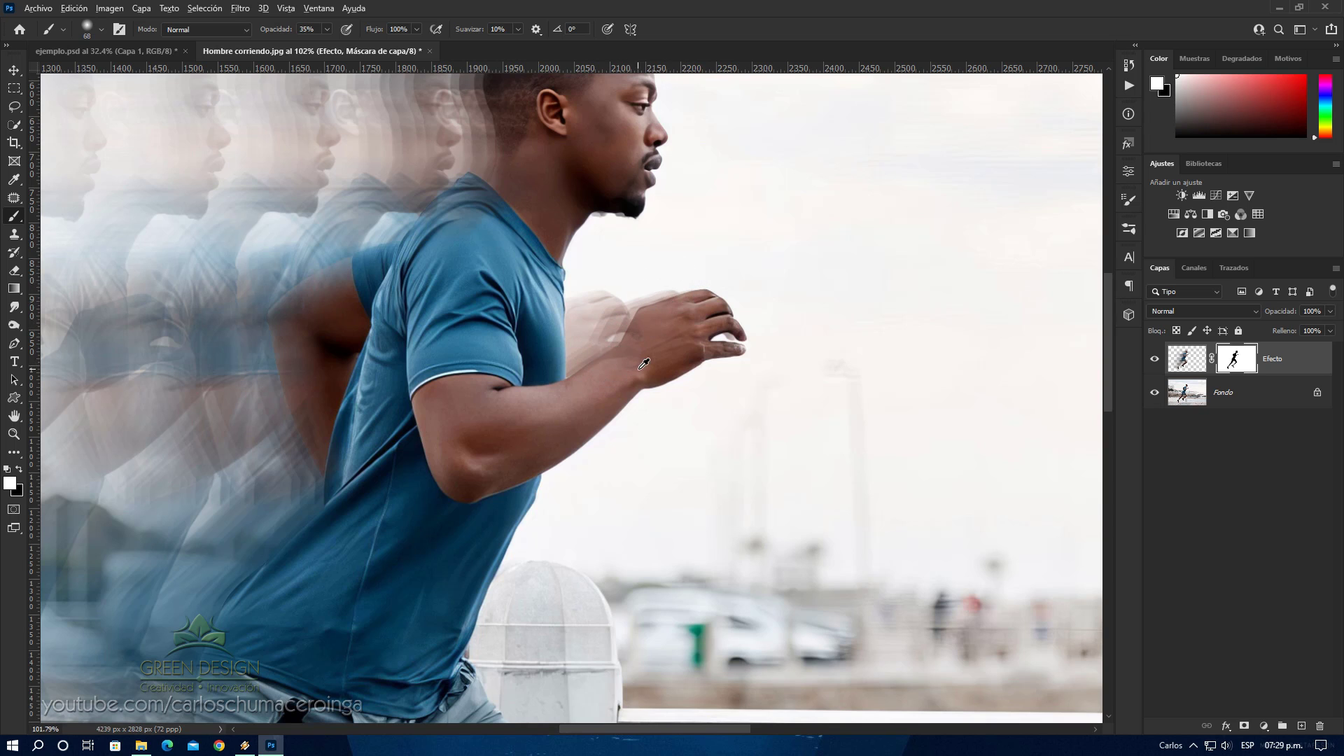
key(ctrl+0)
scroll(532, 329, down, 2)
scroll(390, 498, up, 1)
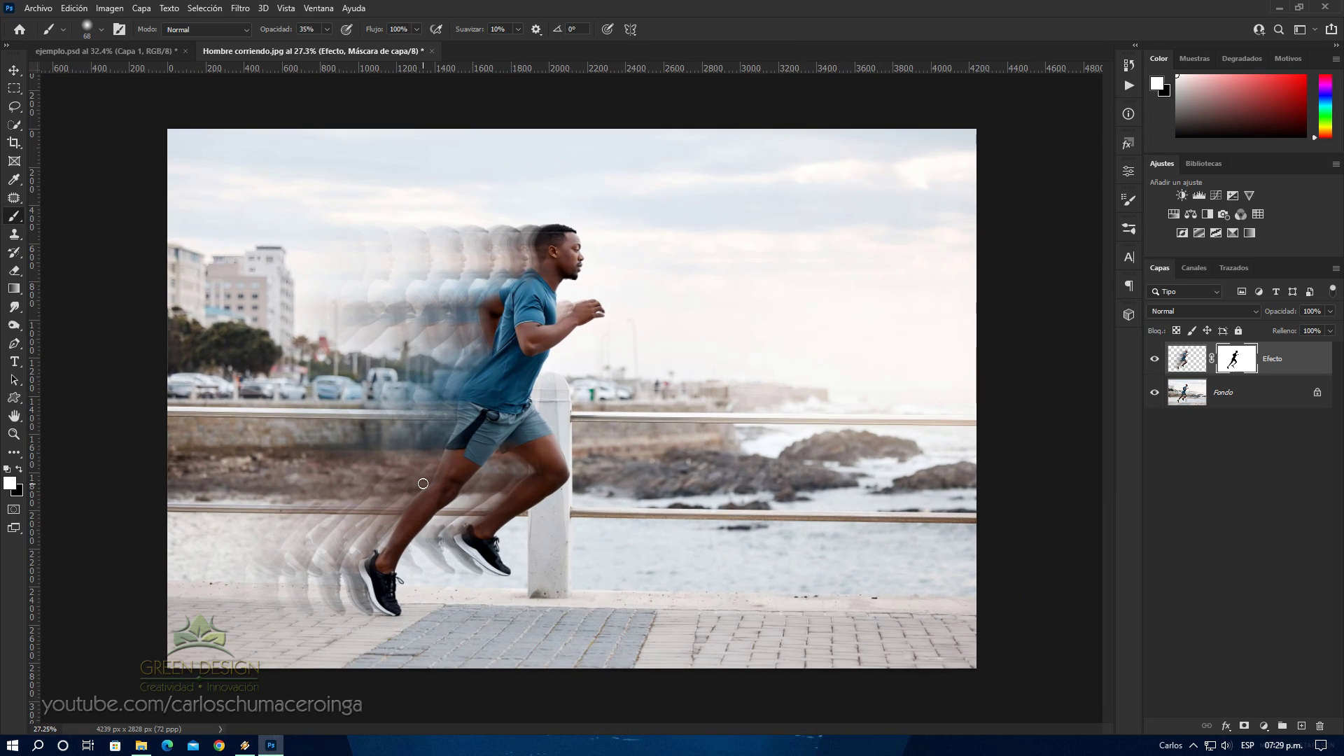
scroll(422, 483, up, 1)
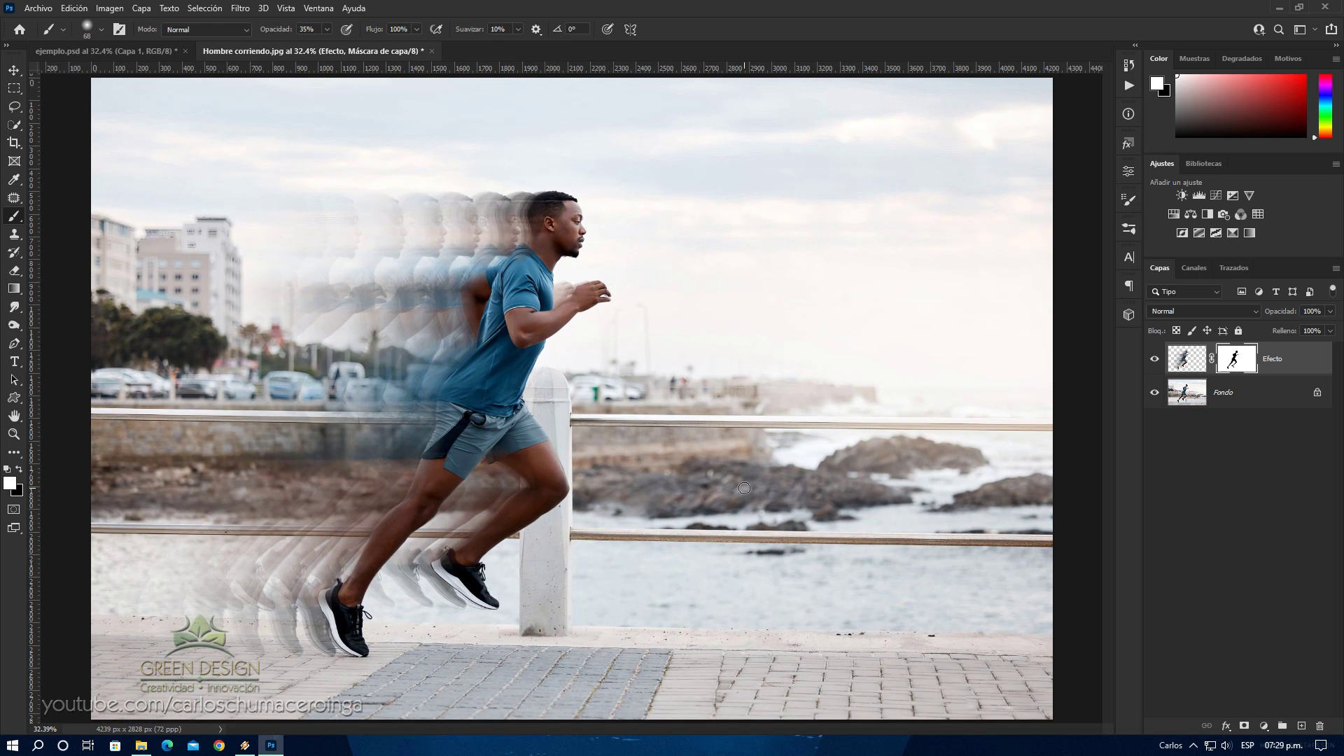